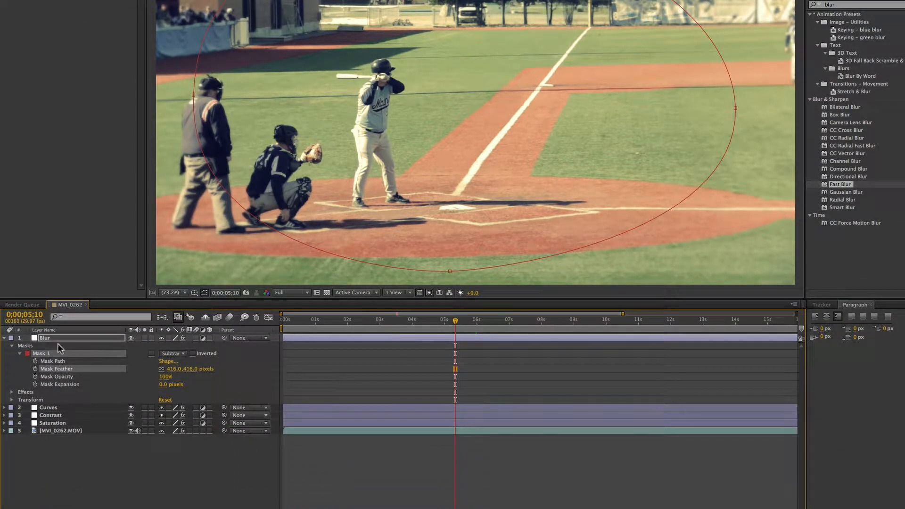
Step: Collapse the Blur layer's properties and create a new adjustment layer above it
left_click(4, 339)
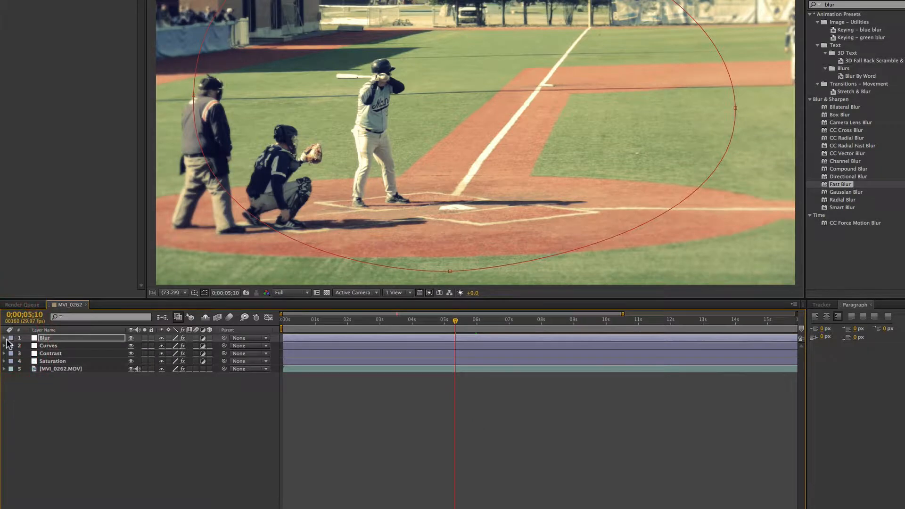
left_click(217, 410)
right_click(194, 409)
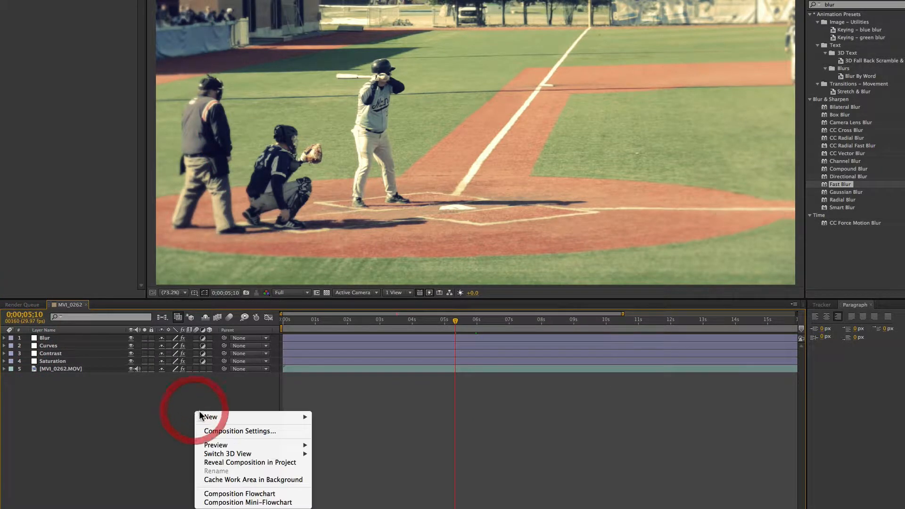
mouse_move(225, 419)
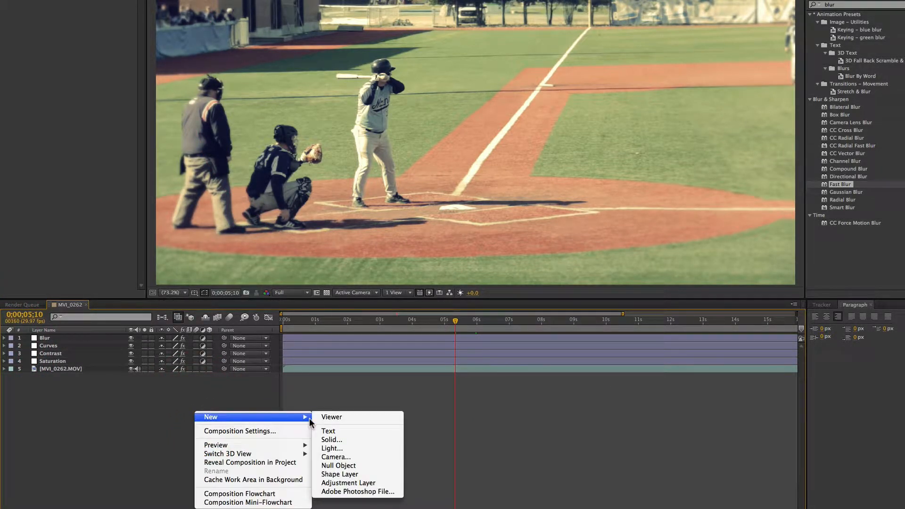
left_click(342, 485)
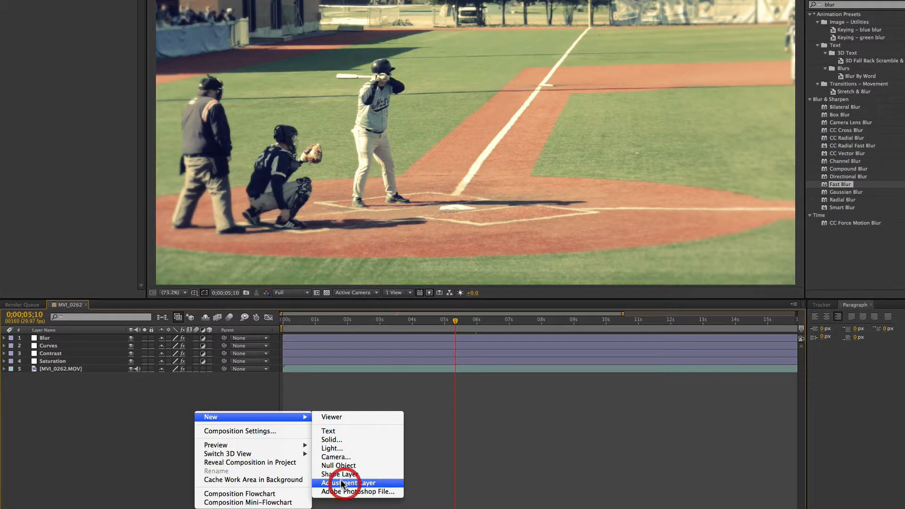
Step: Rename the new adjustment layer as Grain
key("Return")
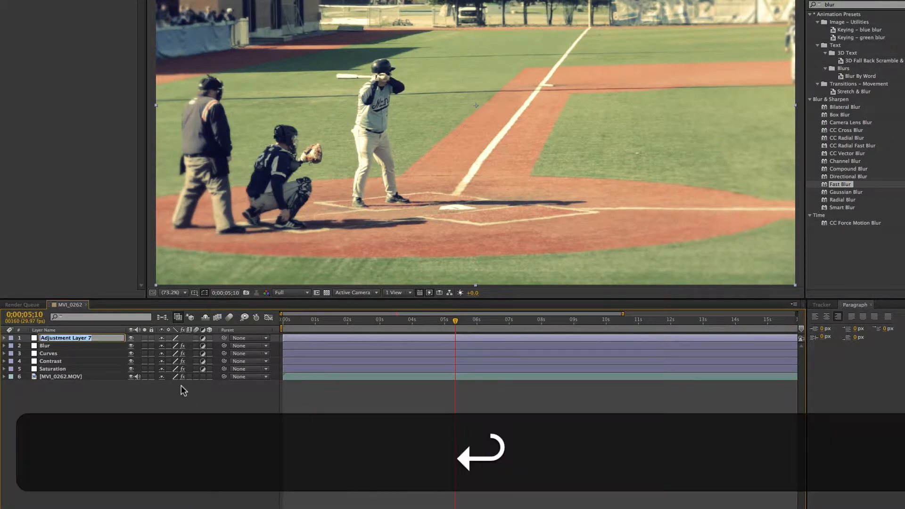
type("Grt")
key("BackSpace")
key("BackSpace")
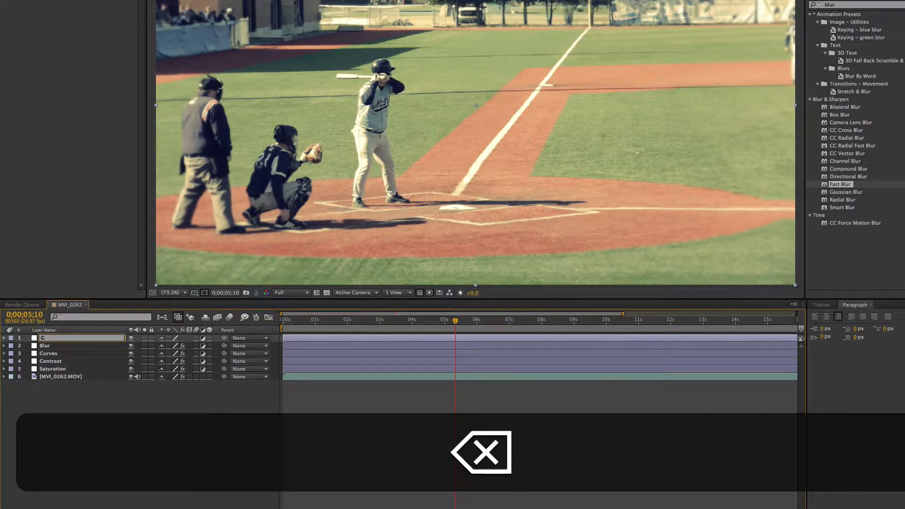
type("rain")
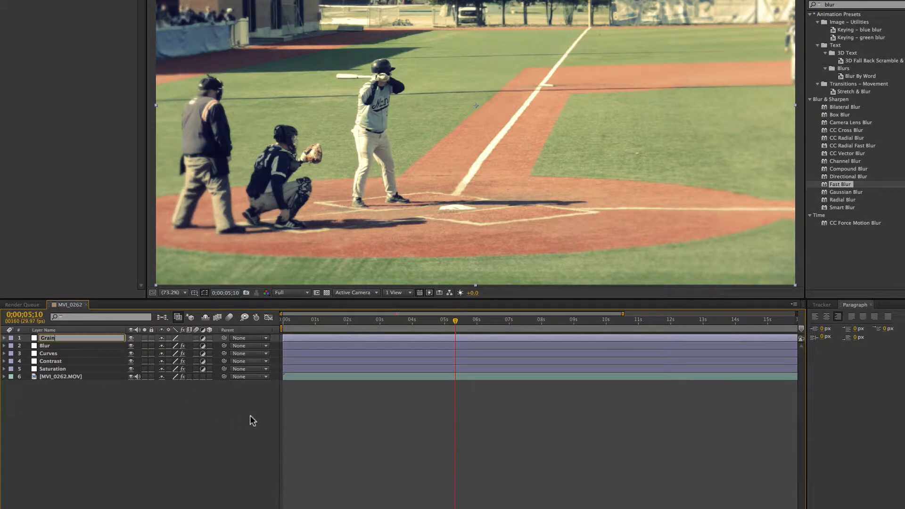
left_click(312, 344)
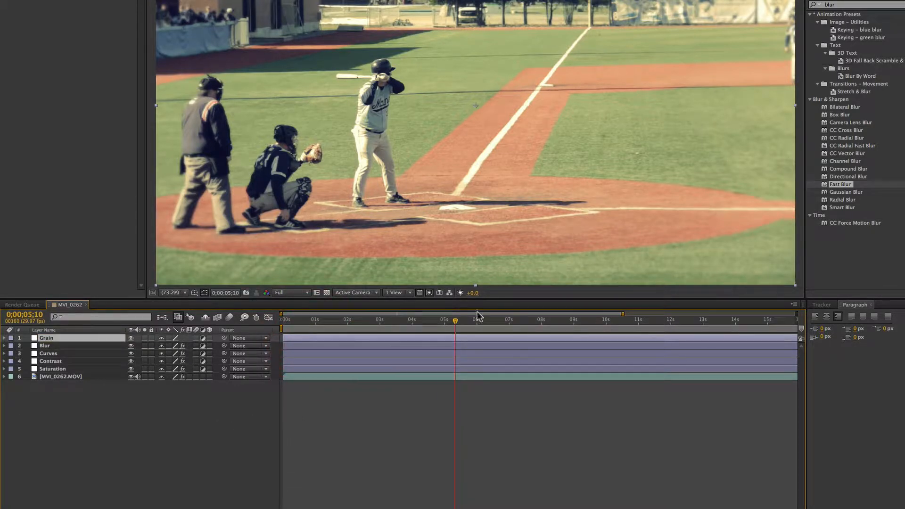
Step: Search the effects for "grai" and apply the Add Grain effect to the Grain adjustment layer
left_click(829, 5)
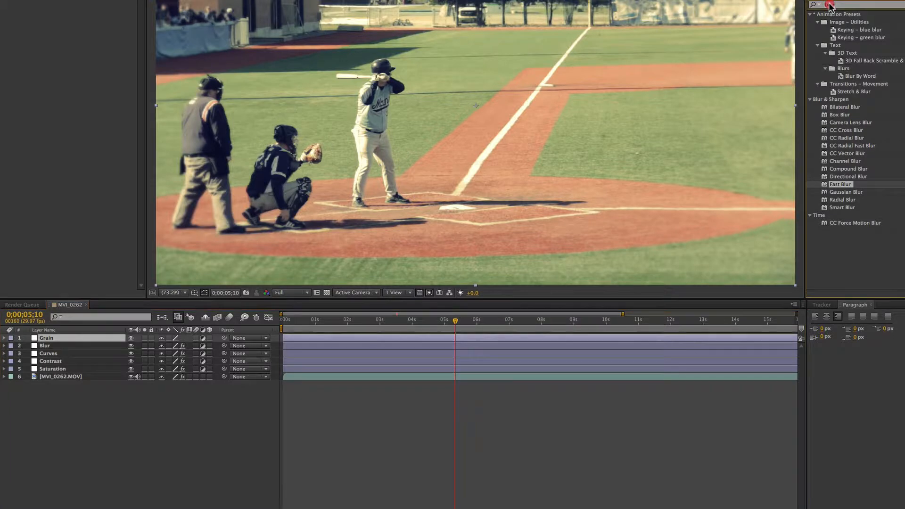
type("grai")
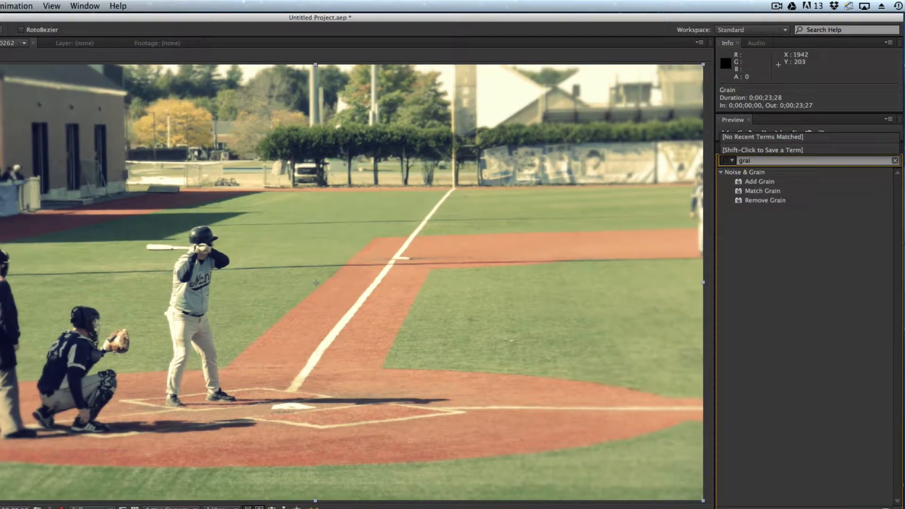
left_click(727, 173)
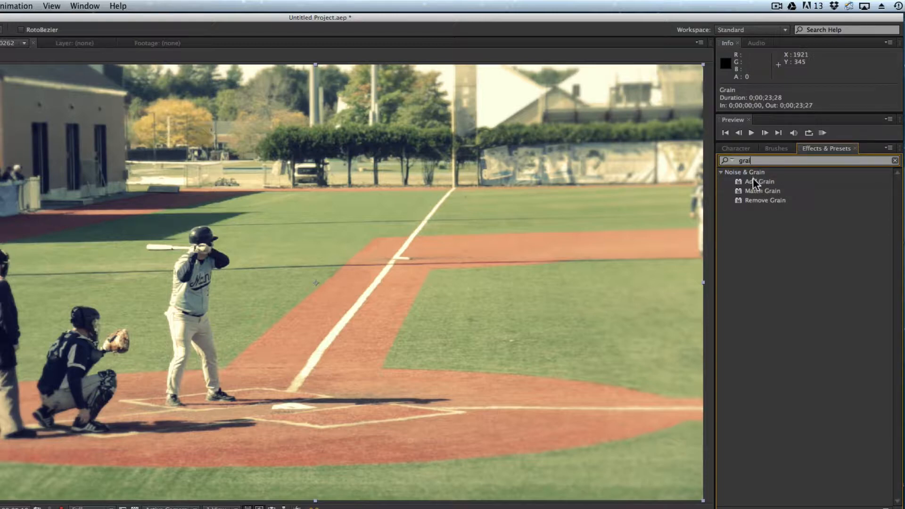
left_click_drag(755, 180, 533, 349)
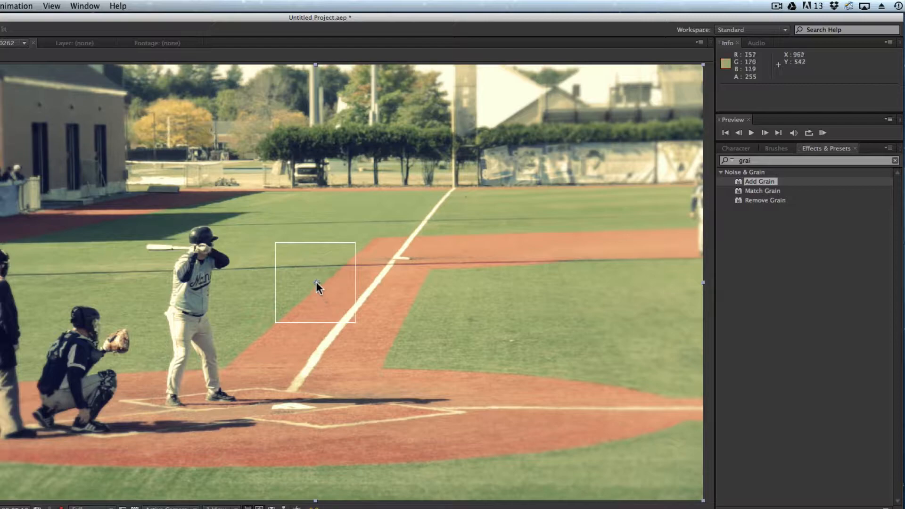
Step: Reposition the Add Grain preview region over the batter's head and upper body, keeping the viewing mode on Preview
mouse_move(316, 282)
left_mouse_down()
mouse_move(273, 285)
mouse_move(222, 257)
mouse_move(200, 260)
left_mouse_up()
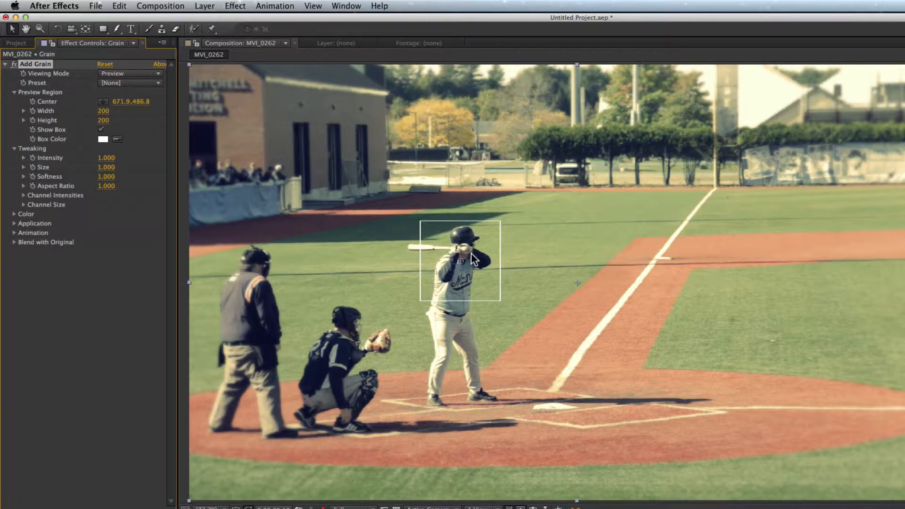
left_click_drag(462, 266, 672, 347)
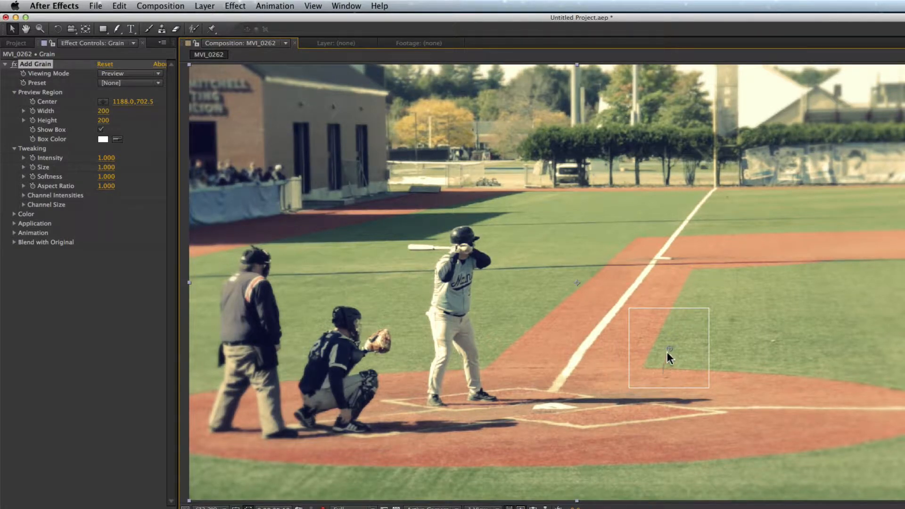
left_click_drag(670, 349, 455, 256)
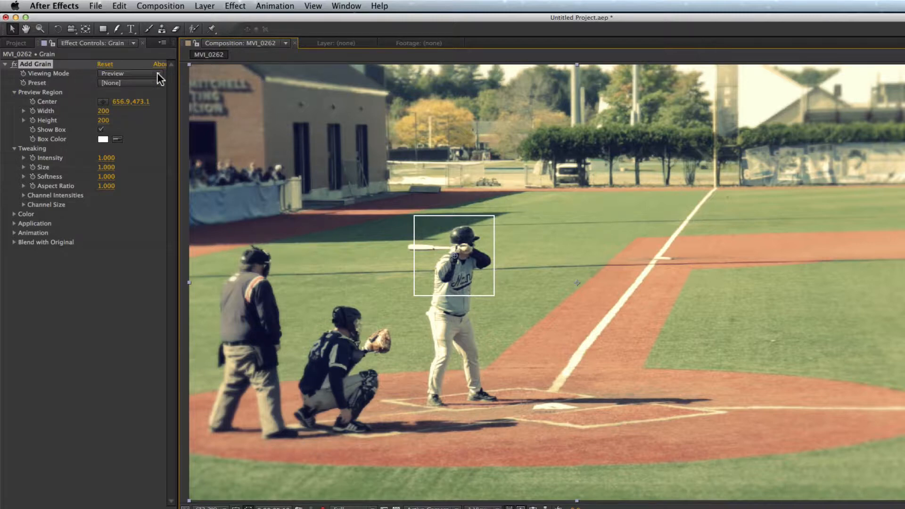
left_click(138, 73)
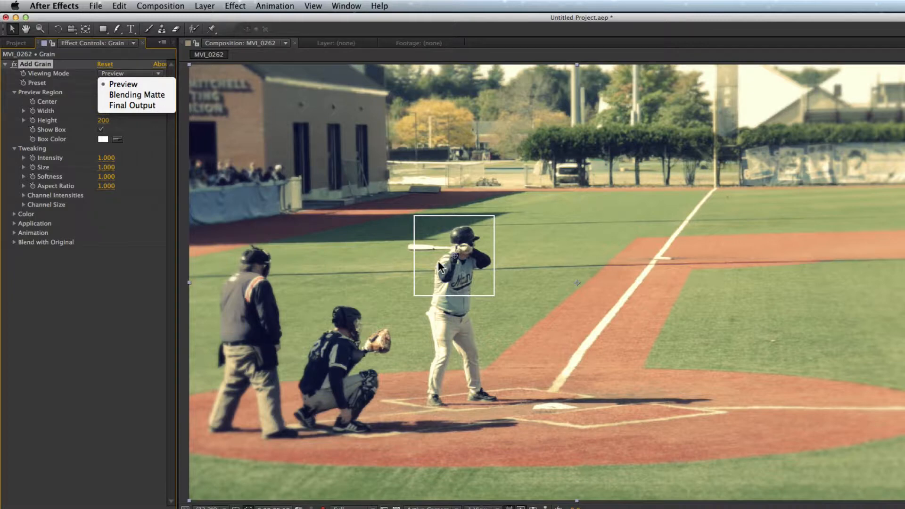
left_click(361, 228)
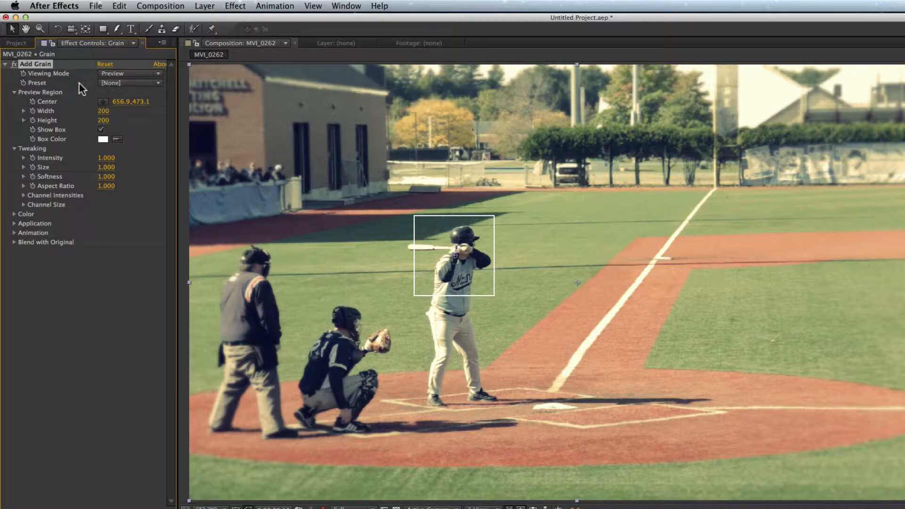
Step: Try the Eastman Color High Speed Neg 400T (5294) and Kodak Vision 200T (5274) grain presets, and return the preset to None
left_click(114, 82)
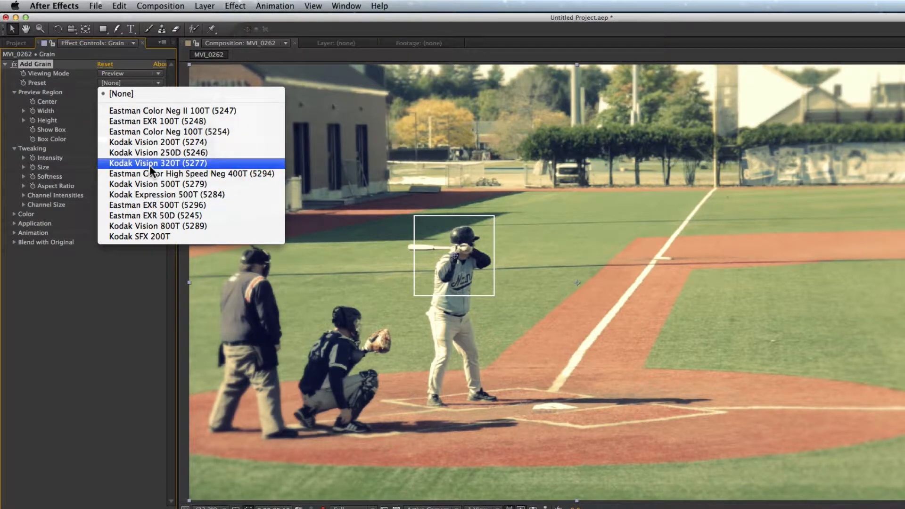
left_click(123, 174)
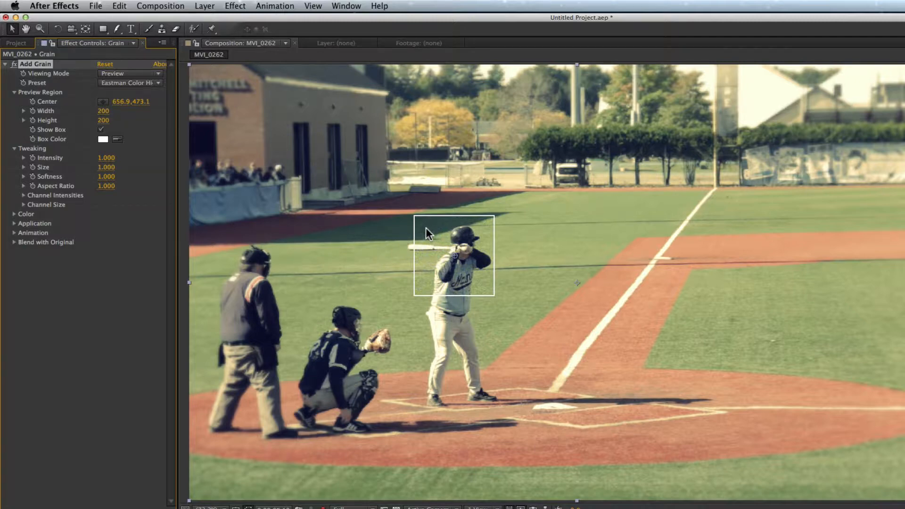
left_click(148, 82)
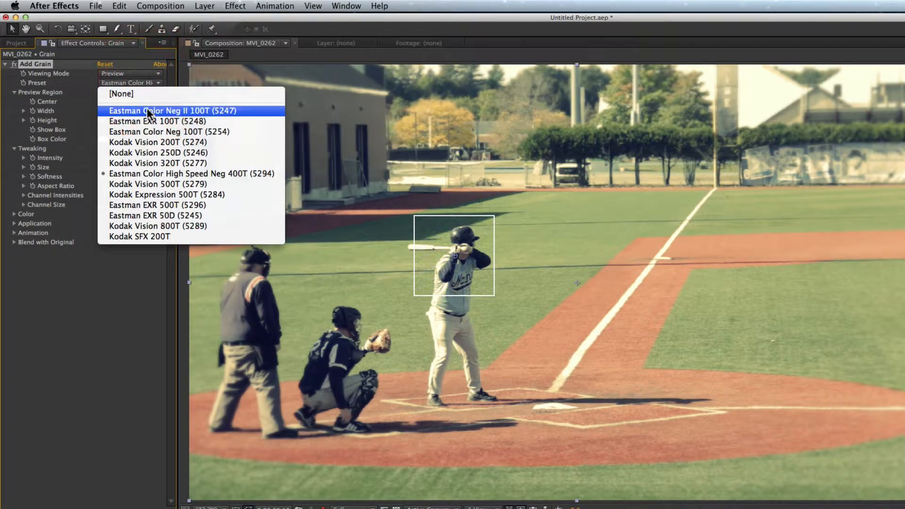
left_click(163, 142)
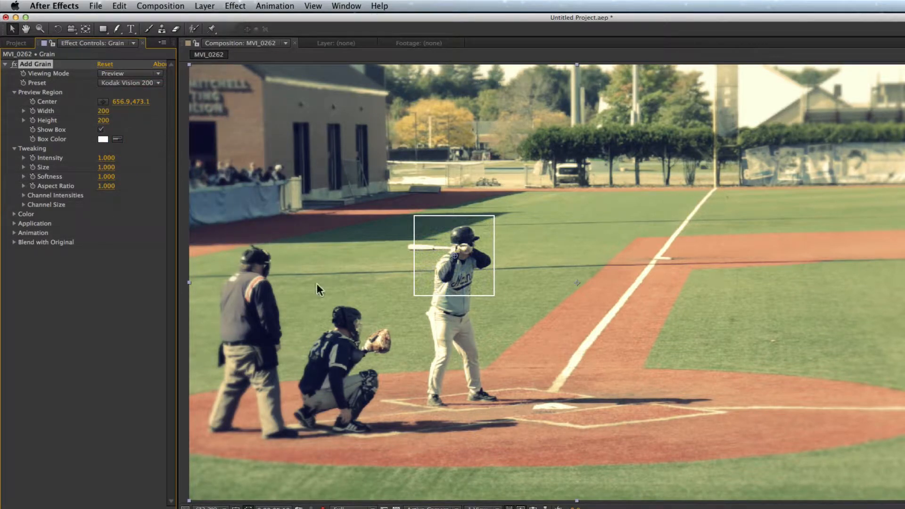
left_click_drag(454, 270, 467, 271)
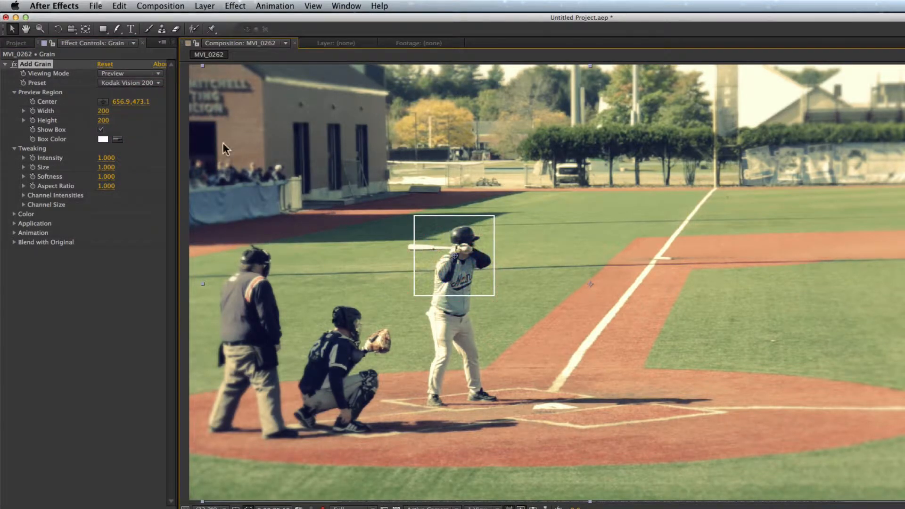
left_click(127, 83)
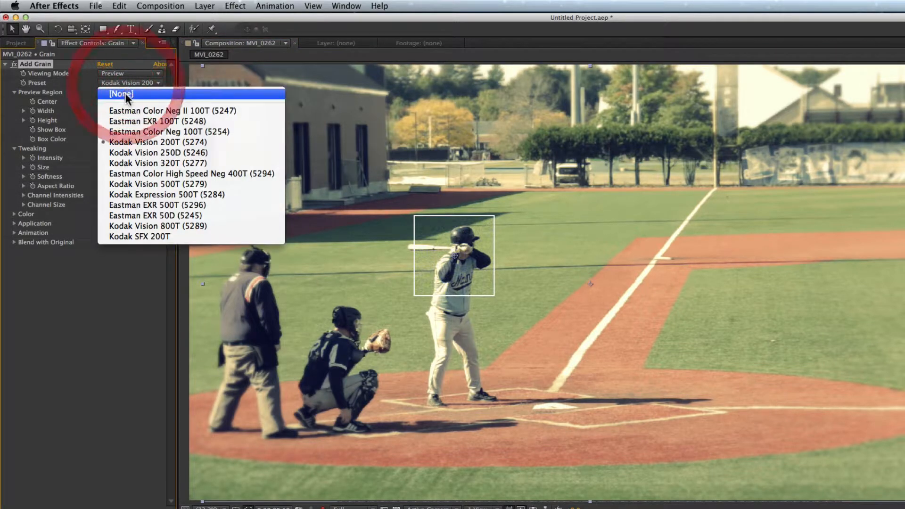
left_click(126, 93)
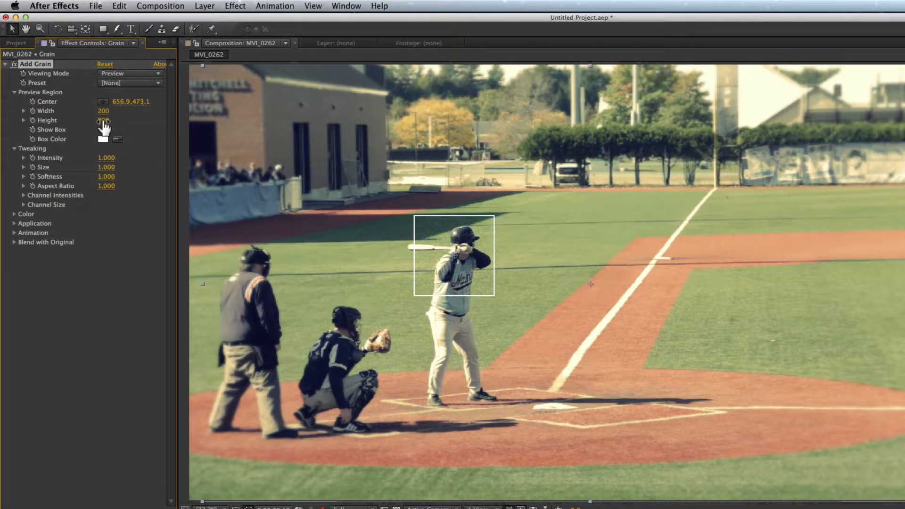
Step: Set the Add Grain preview region's height to 371, with grain intensity 0.4 and softness 1.4
left_click_drag(103, 125, 212, 136)
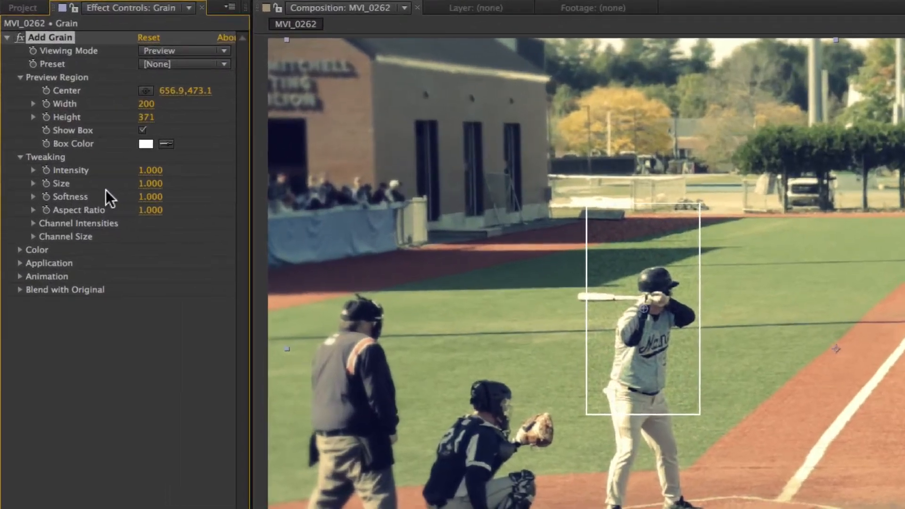
mouse_move(149, 170)
left_mouse_down()
mouse_move(167, 167)
mouse_move(144, 171)
left_mouse_up()
mouse_move(149, 197)
left_mouse_down()
mouse_move(159, 195)
mouse_move(134, 196)
mouse_move(146, 199)
mouse_move(147, 184)
mouse_move(138, 186)
mouse_move(156, 182)
mouse_move(139, 183)
left_mouse_up()
Step: Make the added grain monochromatic and compare it with coloured grain up close on the shadowed grass beside the batter
left_click(19, 250)
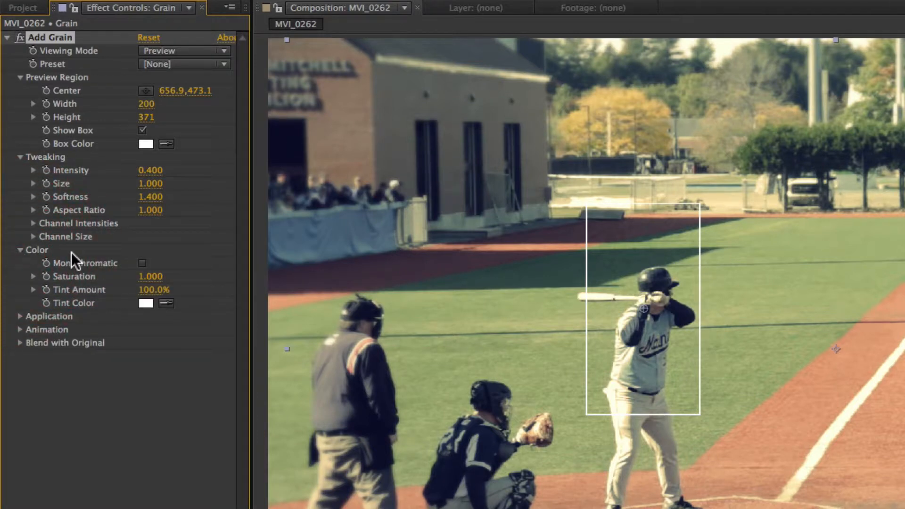
left_click(142, 263)
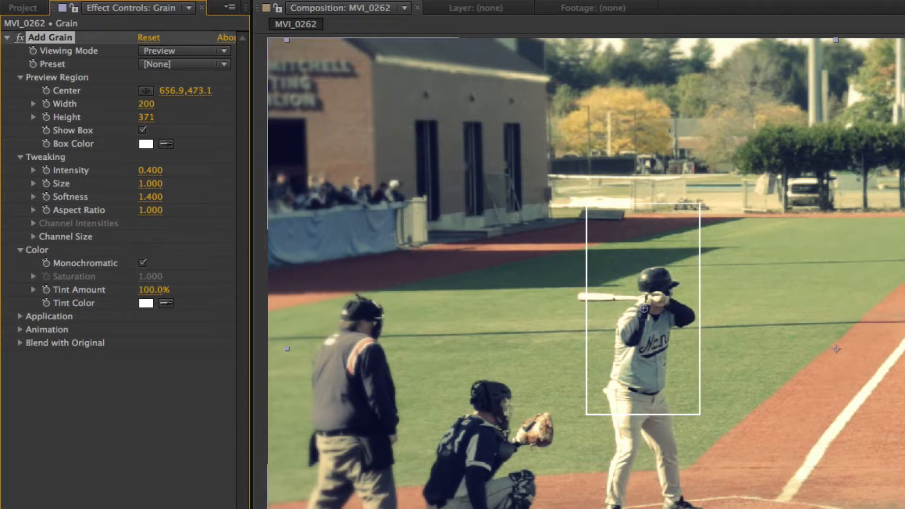
left_click(293, 508)
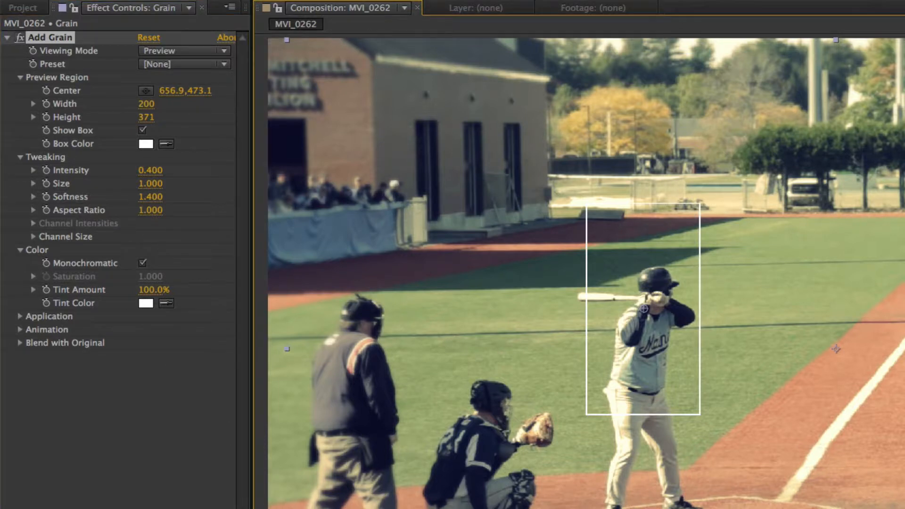
left_click(293, 508)
key("space")
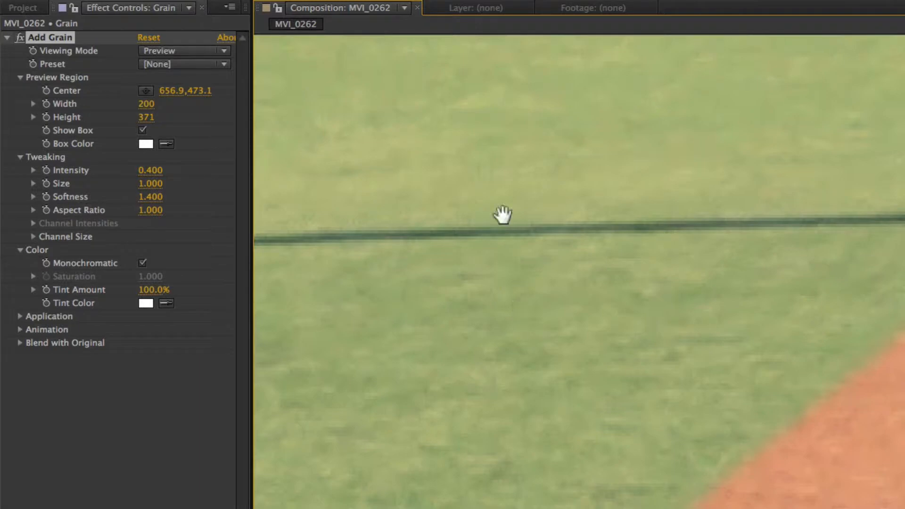
left_click_drag(482, 149, 904, 448)
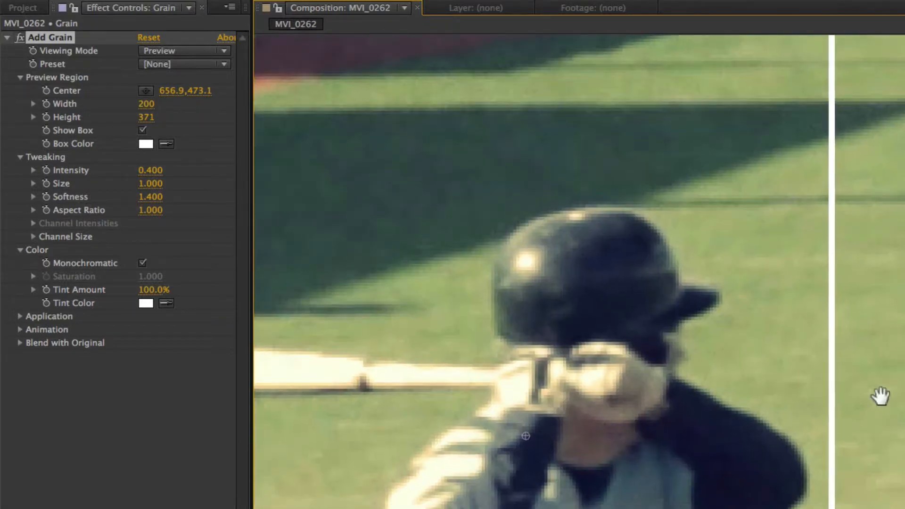
left_click_drag(768, 360, 904, 420)
left_click_drag(706, 421, 904, 479)
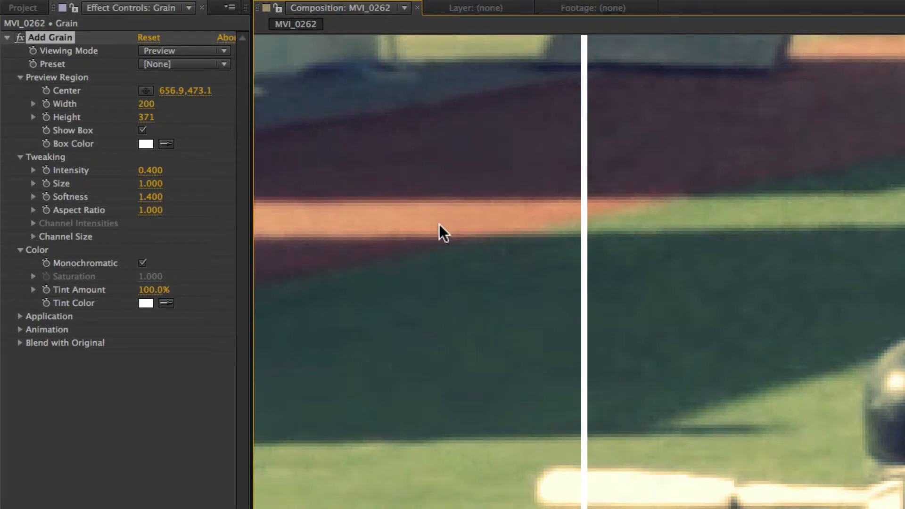
left_click(142, 263)
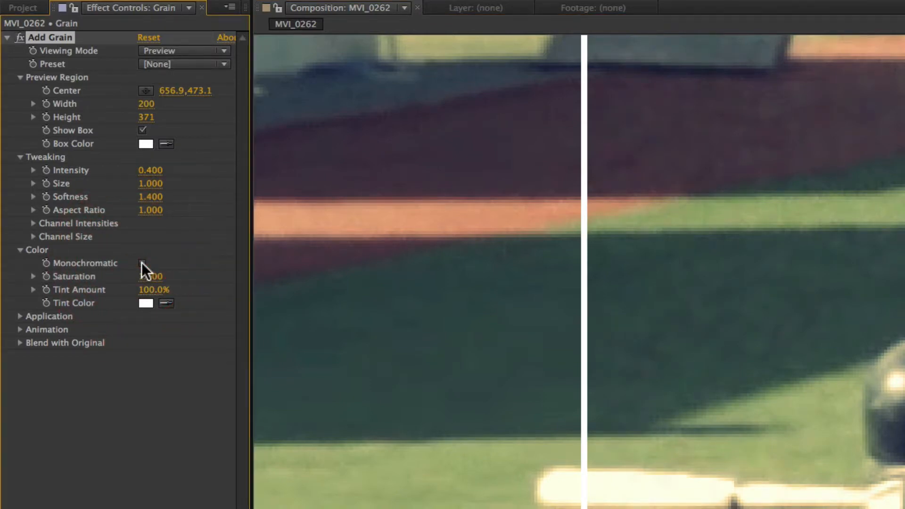
left_click(142, 263)
left_click(142, 263)
left_click(142, 263)
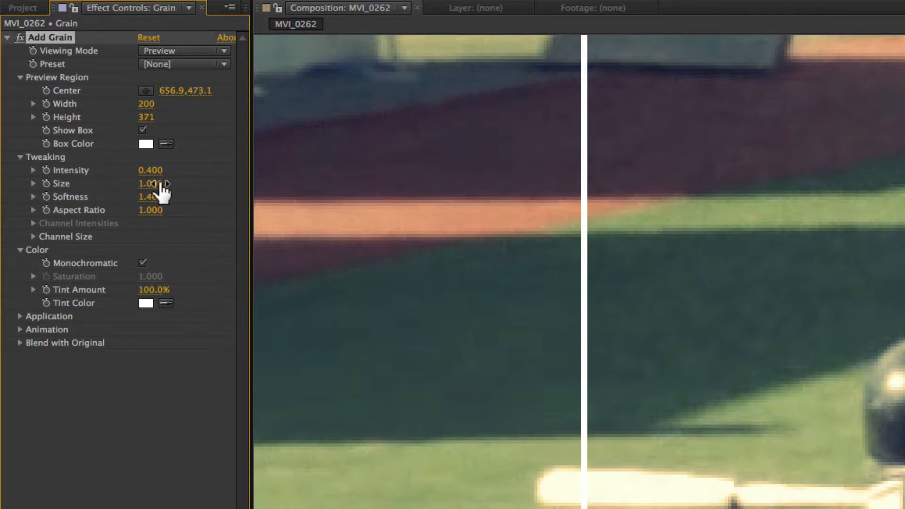
Step: Set the grain size to 0.6 and expand the effect's Application and Animation settings
left_click_drag(149, 185, 148, 183)
left_click(19, 316)
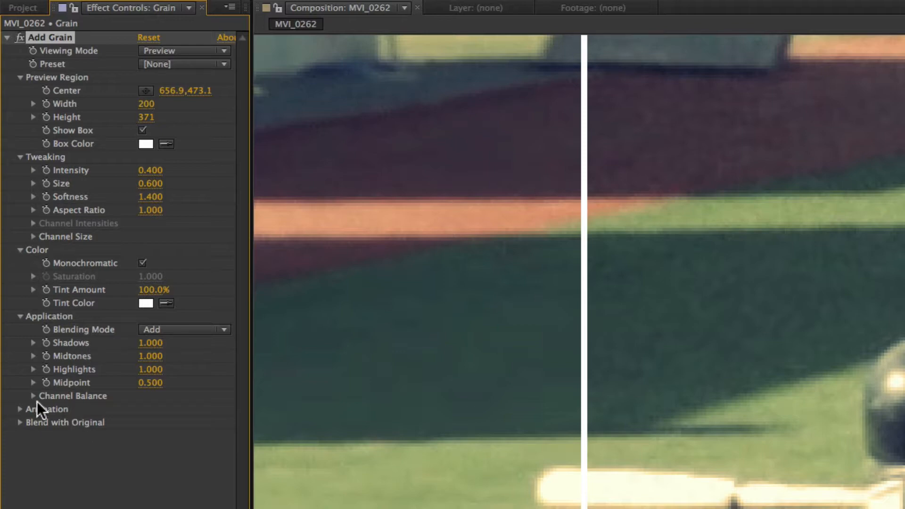
left_click(20, 409)
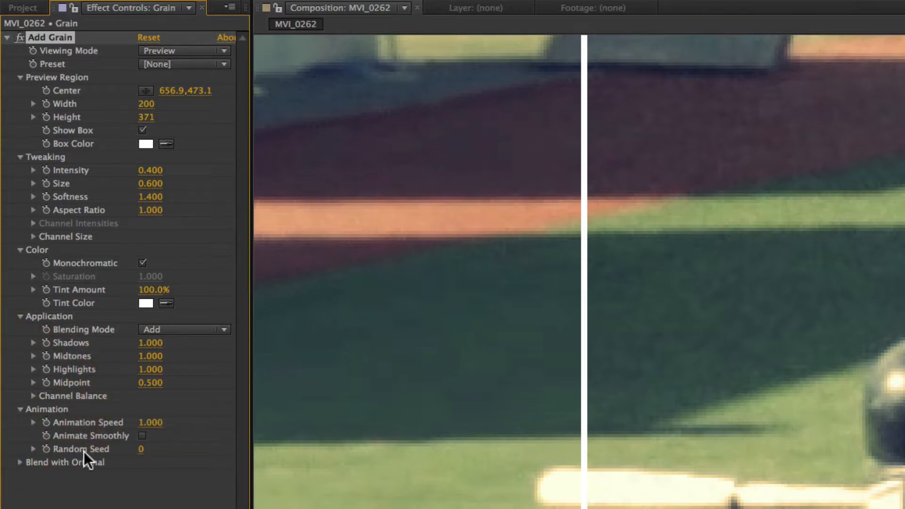
Step: Turn on Animate Smoothly for the added grain and set the effect's viewing mode to Final Output with the whole frame in view
left_click(141, 435)
left_click(19, 463)
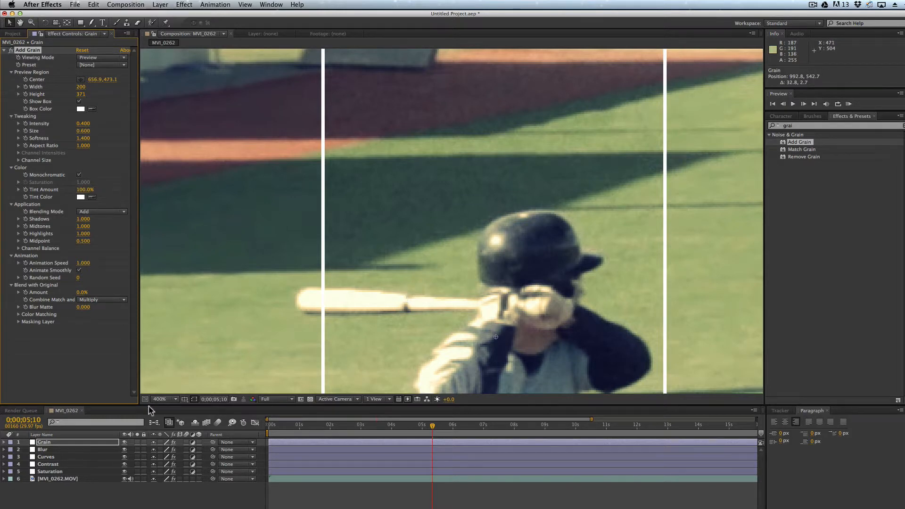
left_click(174, 399)
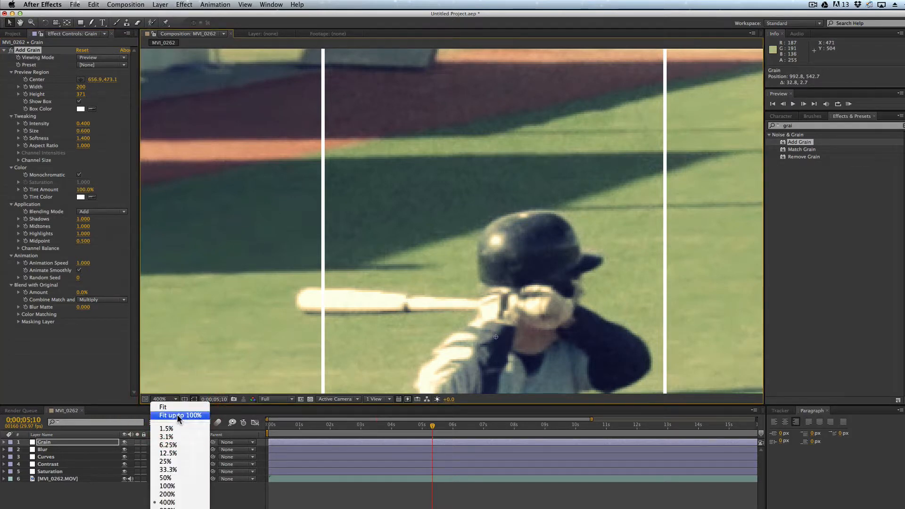
left_click(176, 415)
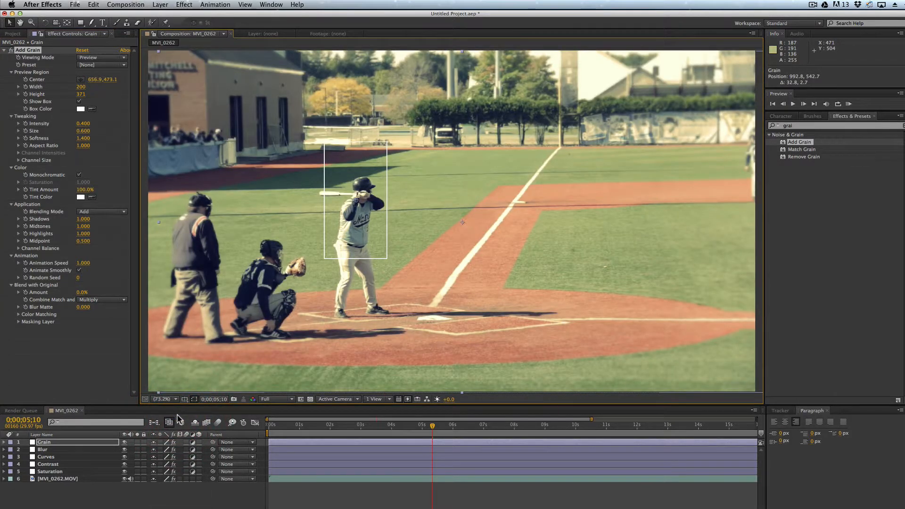
left_click(123, 57)
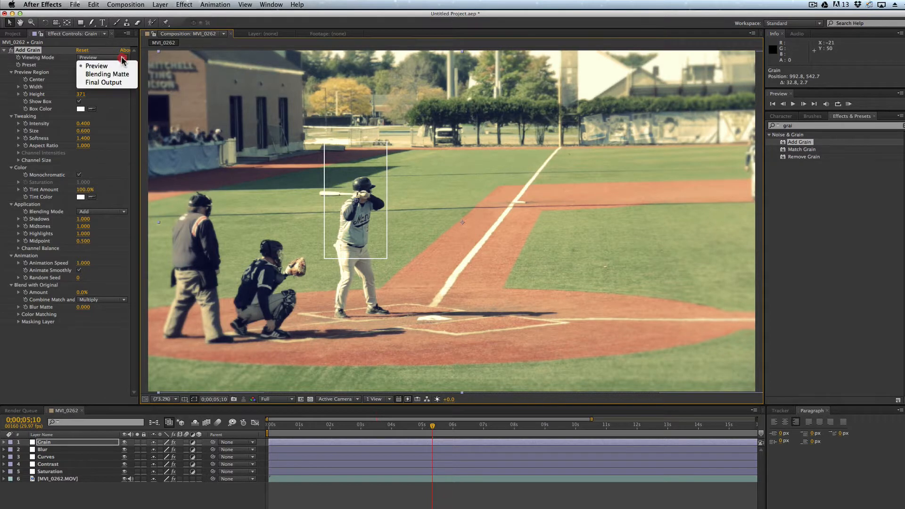
left_click(125, 83)
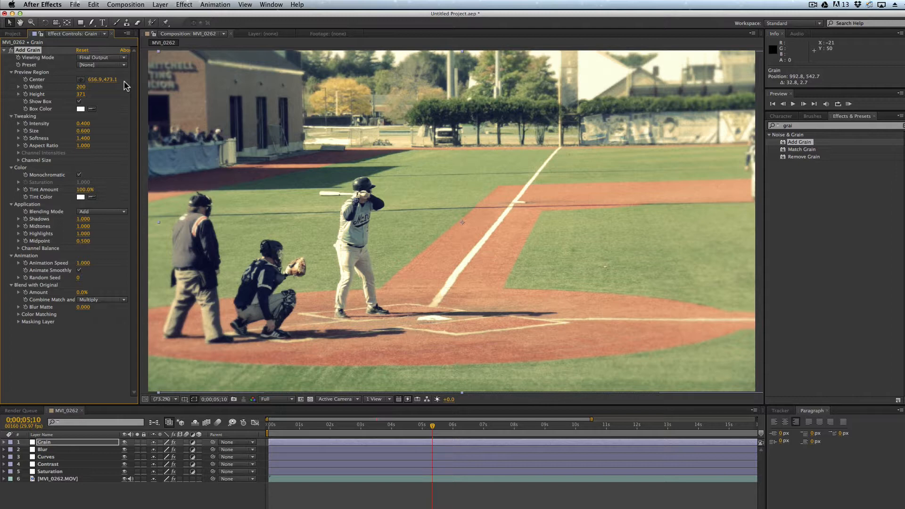
Step: Compare the full-frame footage with the Grain adjustment layer hidden and shown
left_click(124, 443)
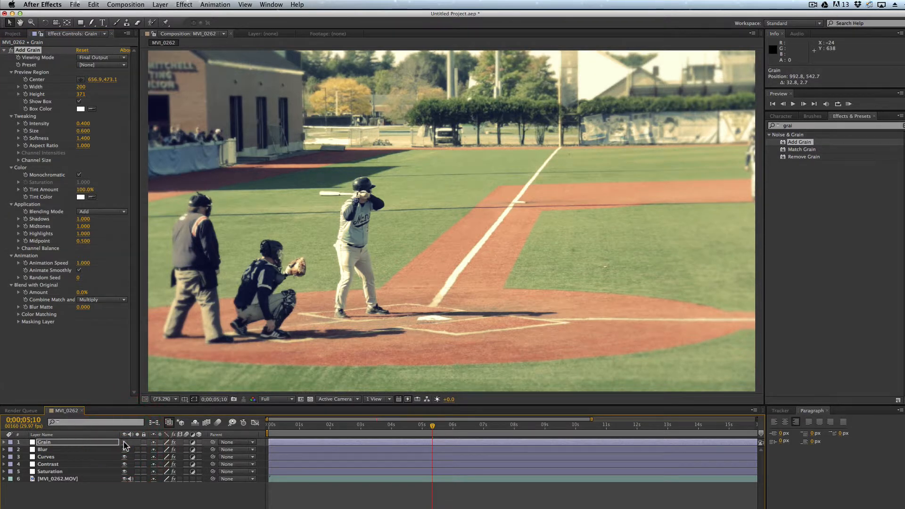
left_click(125, 442)
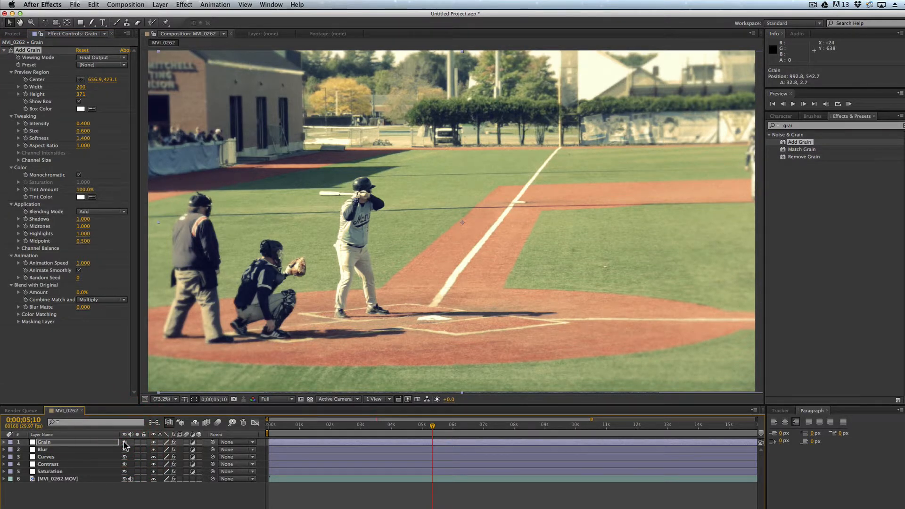
mouse_move(124, 443)
left_mouse_down()
mouse_move(126, 472)
mouse_move(129, 446)
left_mouse_up()
Step: Create a 1920 × 1080 px near-black solid, colour 080808, above the Grain layer
left_click(162, 4)
mouse_move(165, 15)
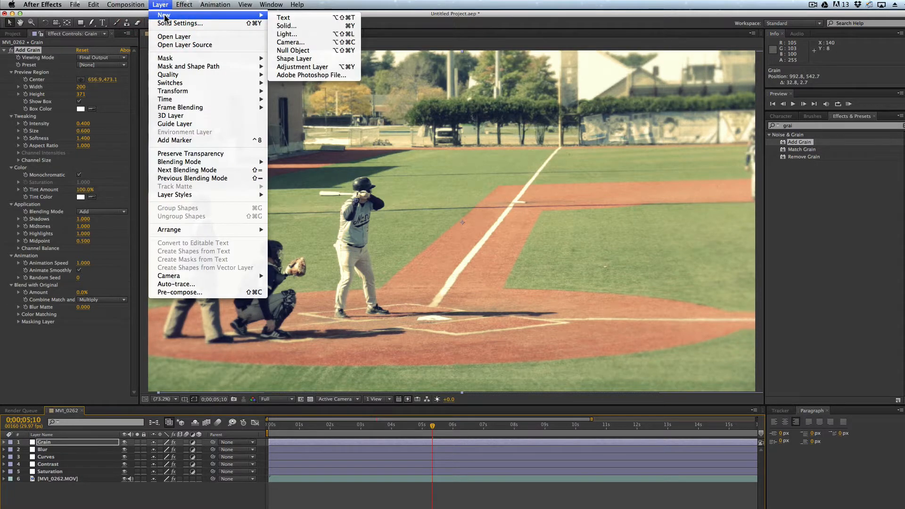
left_click(286, 26)
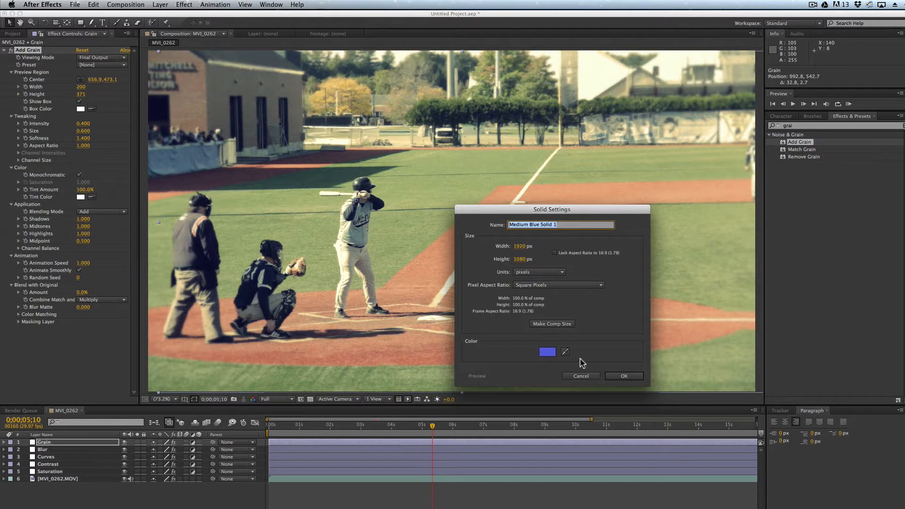
left_click(547, 352)
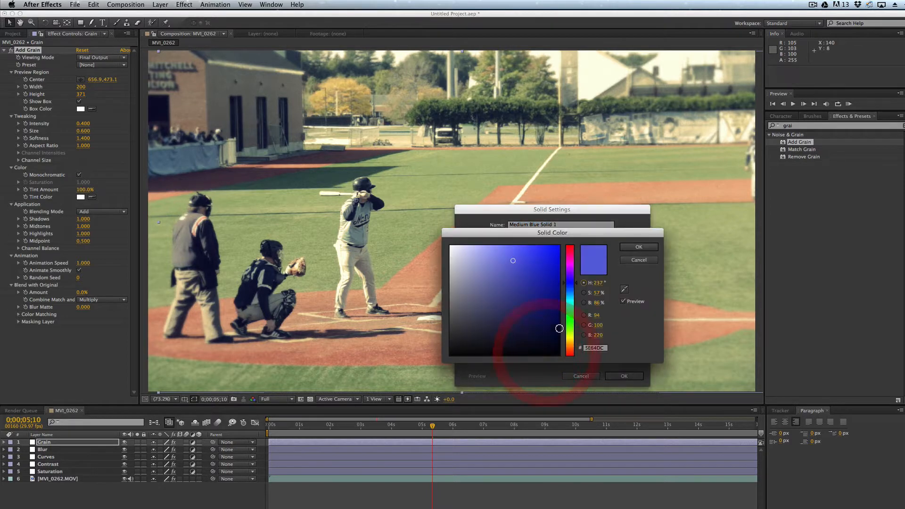
left_click(455, 352)
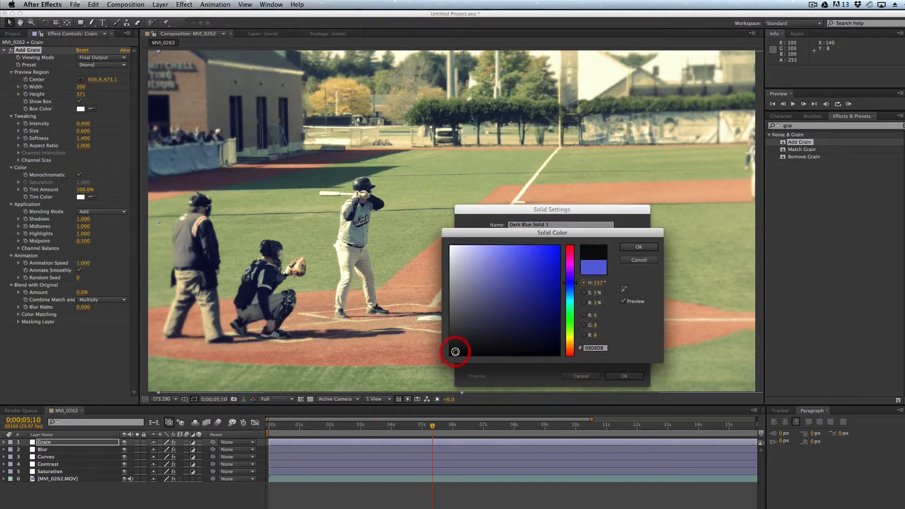
left_click(638, 248)
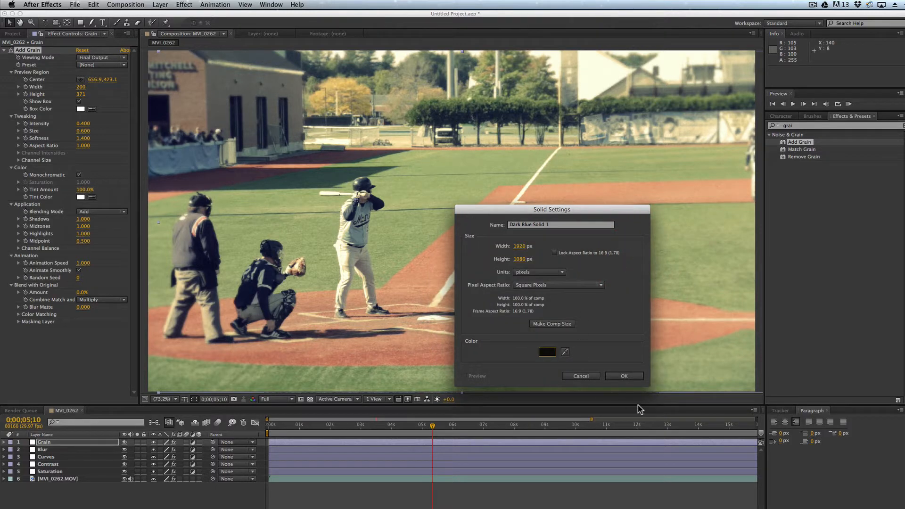
left_click(623, 376)
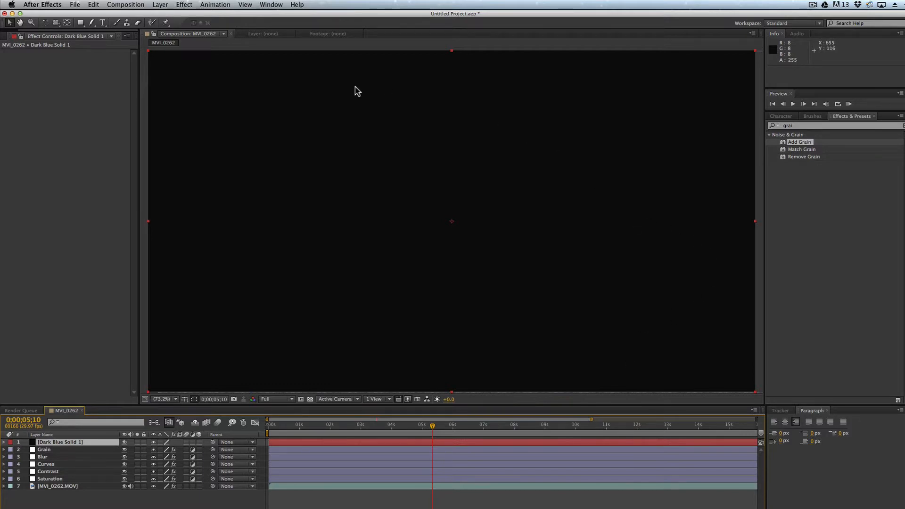
Step: Add an inverted full-frame elliptical mask to the near-black solid to darken only the corners
left_click(81, 22)
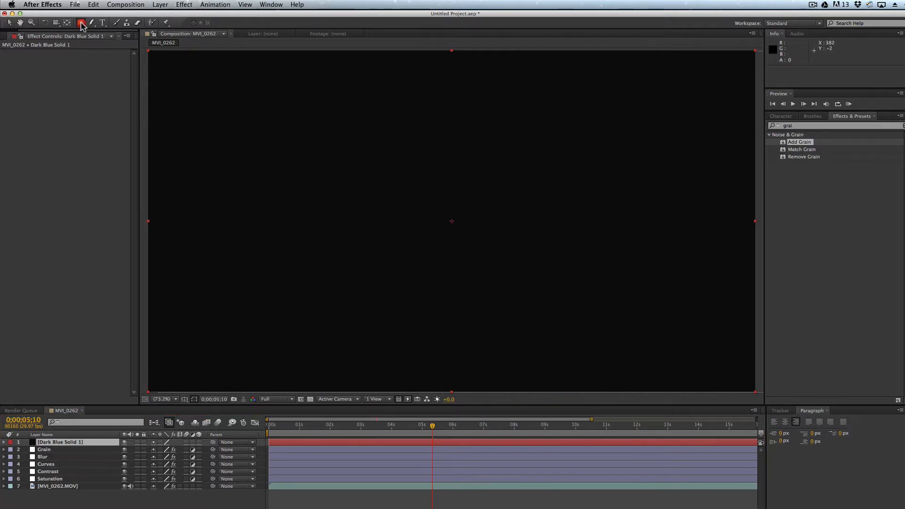
left_click(81, 24)
double_click(81, 24)
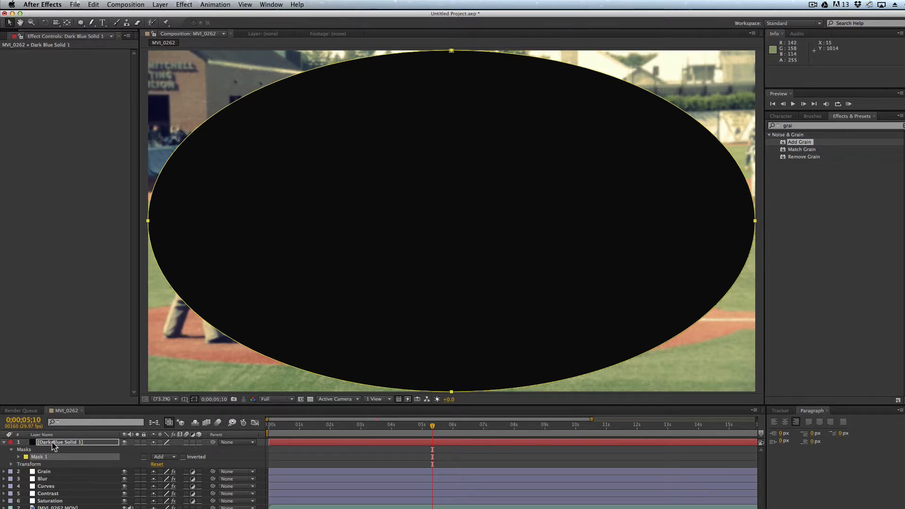
left_click(183, 457)
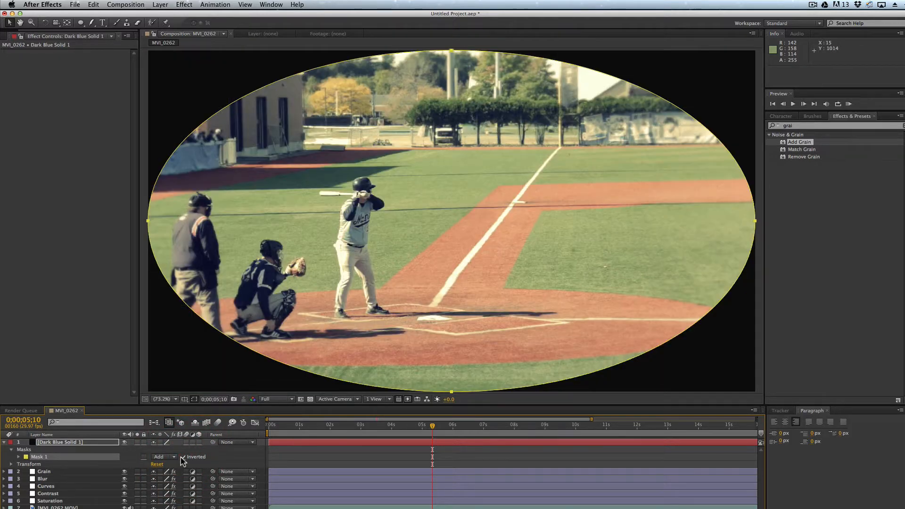
Step: Feather the solid's elliptical mask by 838 pixels to form a soft vignette
left_click(19, 456)
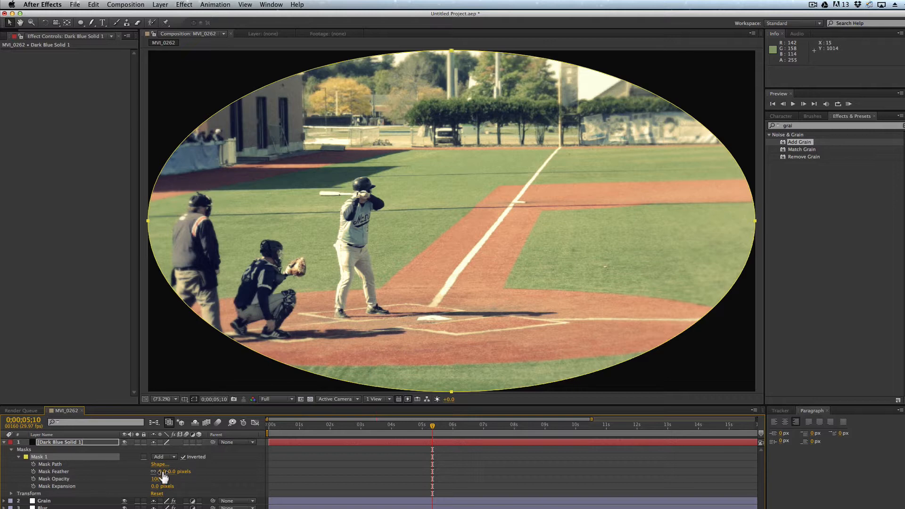
left_click_drag(163, 474, 530, 480)
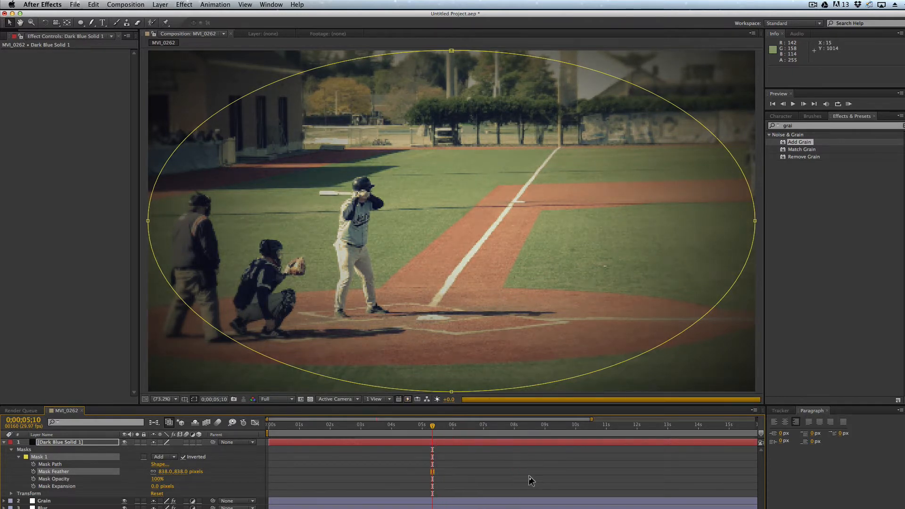
left_click(522, 473)
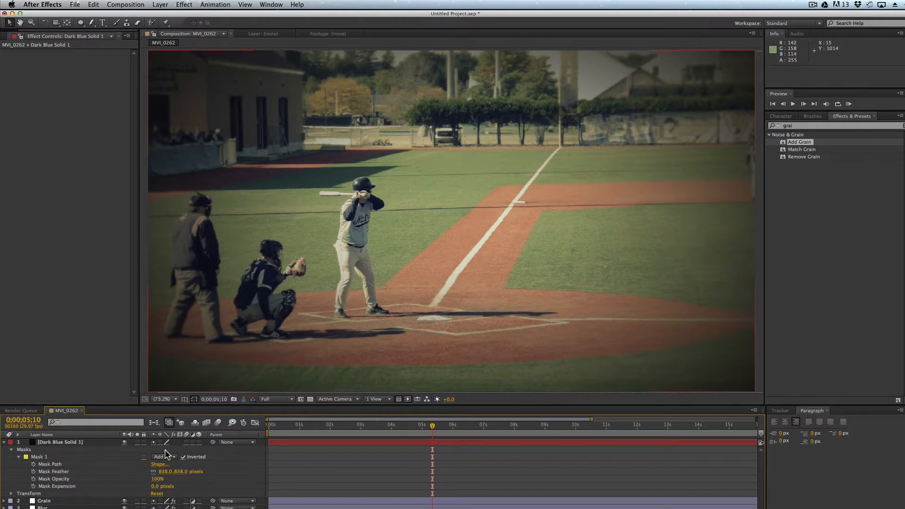
Step: Set the vignette solid's opacity to 82% and deselect the layer to view the result without its mask outline
left_click(12, 450)
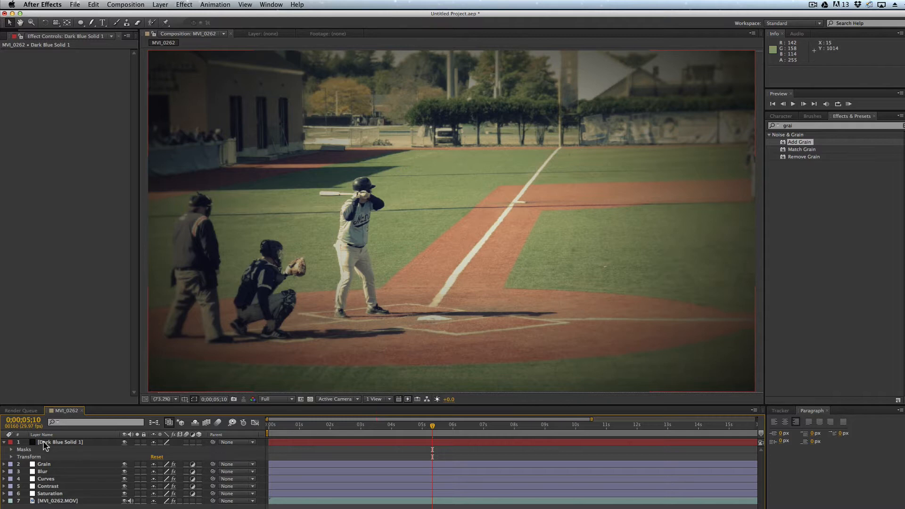
left_click(11, 457)
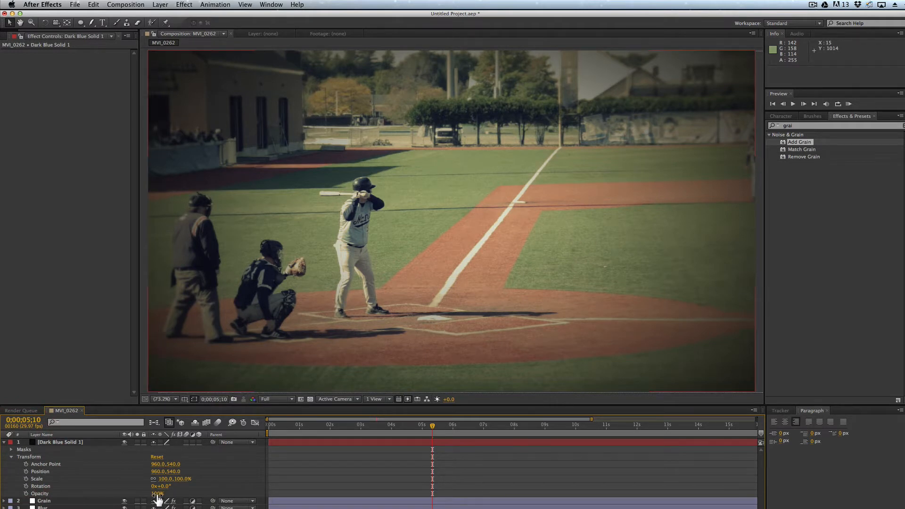
left_click(153, 494)
left_click_drag(154, 493, 151, 495)
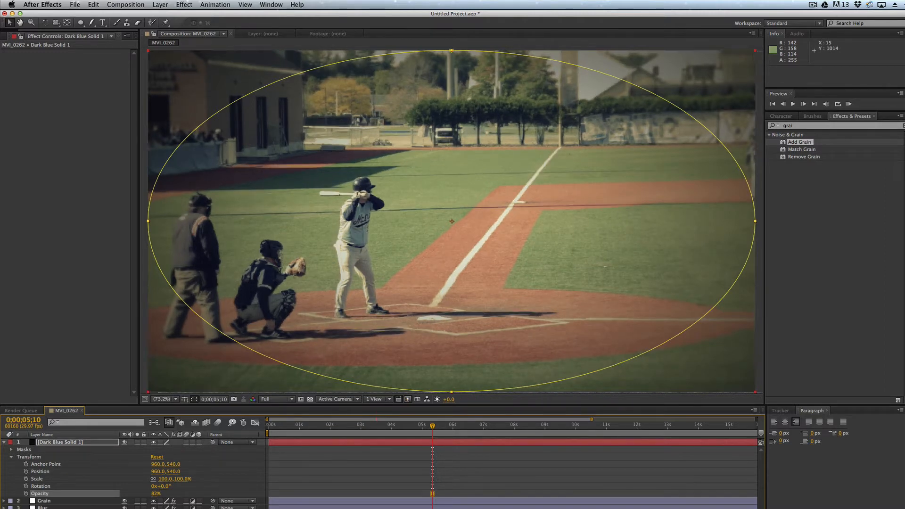
key("super+shift+a")
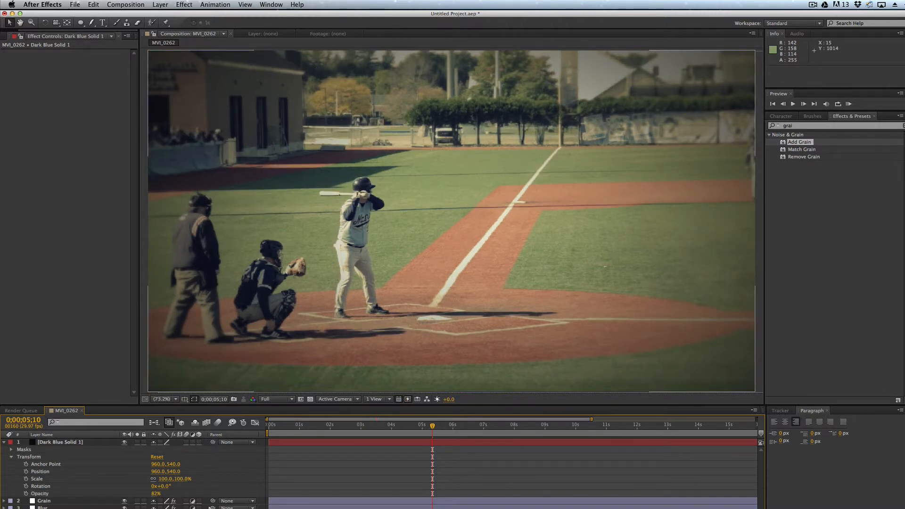
Step: Recolour the vignette solid deep blue with RGB 1, 5, 92 in its solid settings
left_click(68, 444)
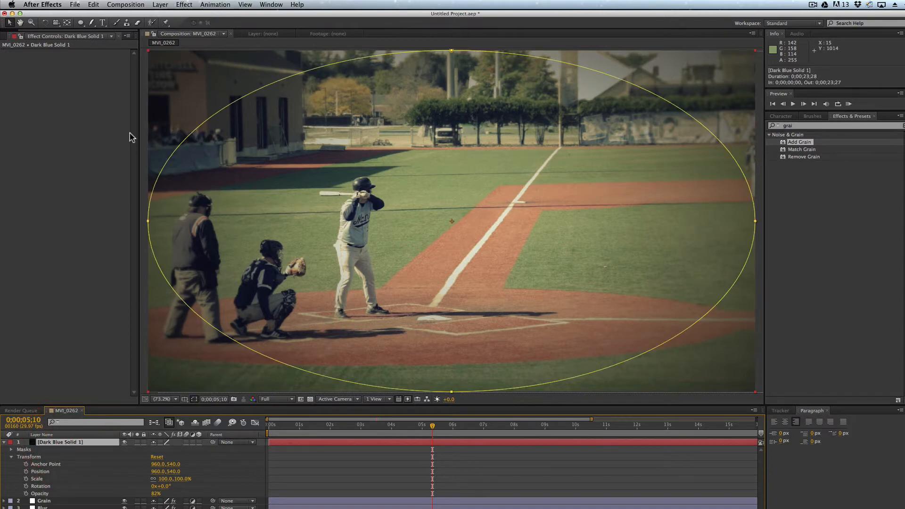
left_click(160, 5)
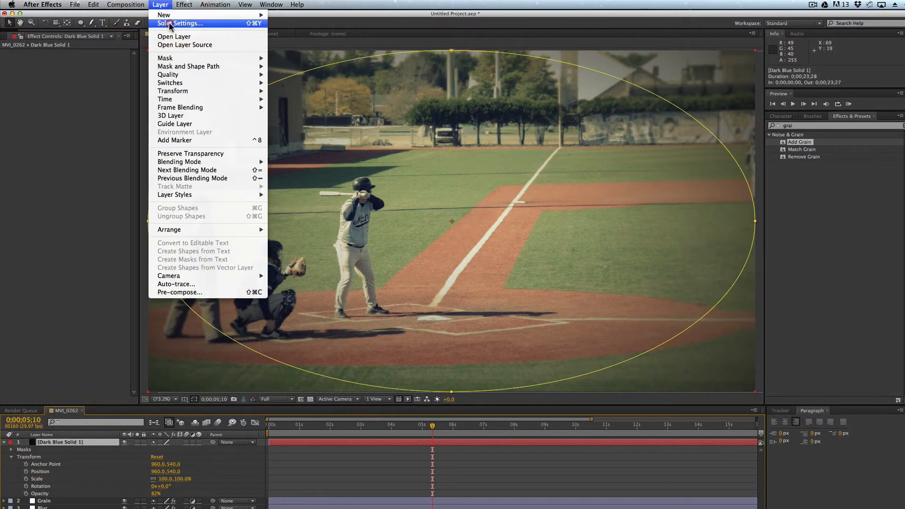
left_click(170, 24)
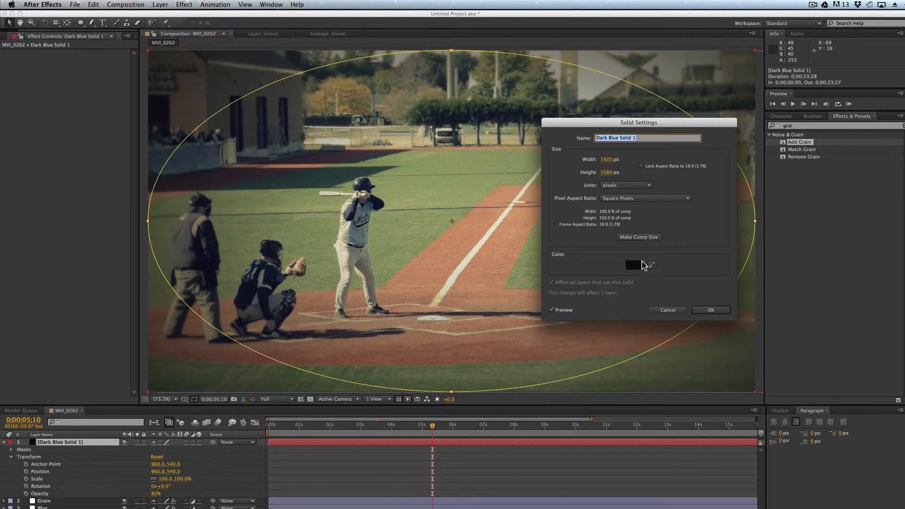
left_click(639, 264)
left_click(558, 303)
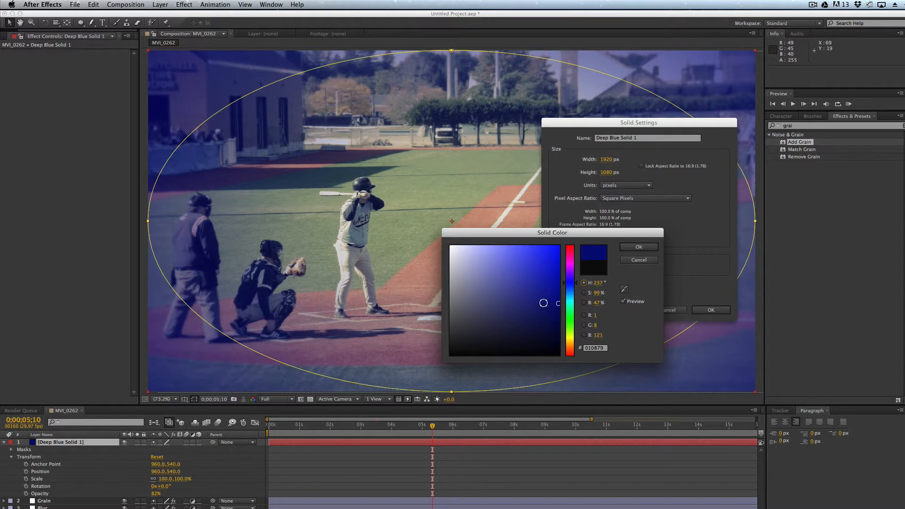
left_click_drag(558, 303, 559, 315)
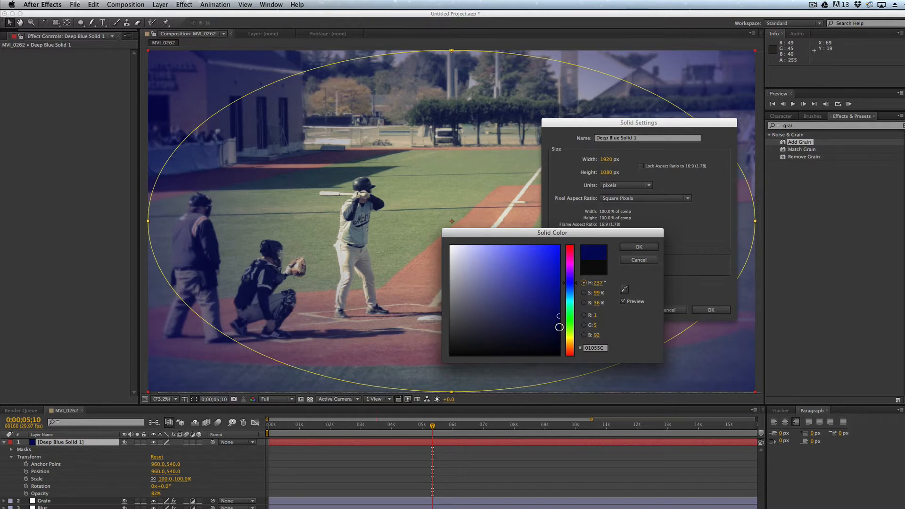
Step: Move the colour dialogs off the footage and change the vignette solid to deep red, RGB 92, 1, 24
left_click_drag(584, 236, 813, 408)
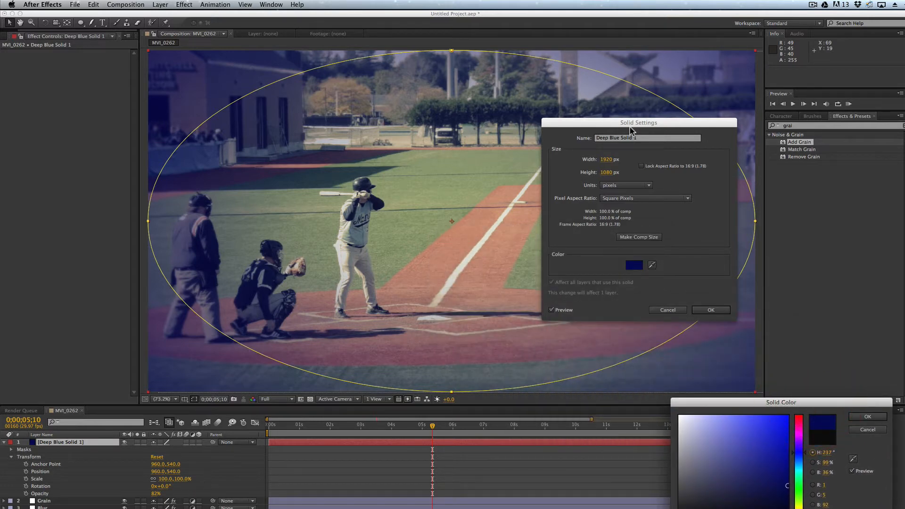
left_click_drag(631, 131, 786, 181)
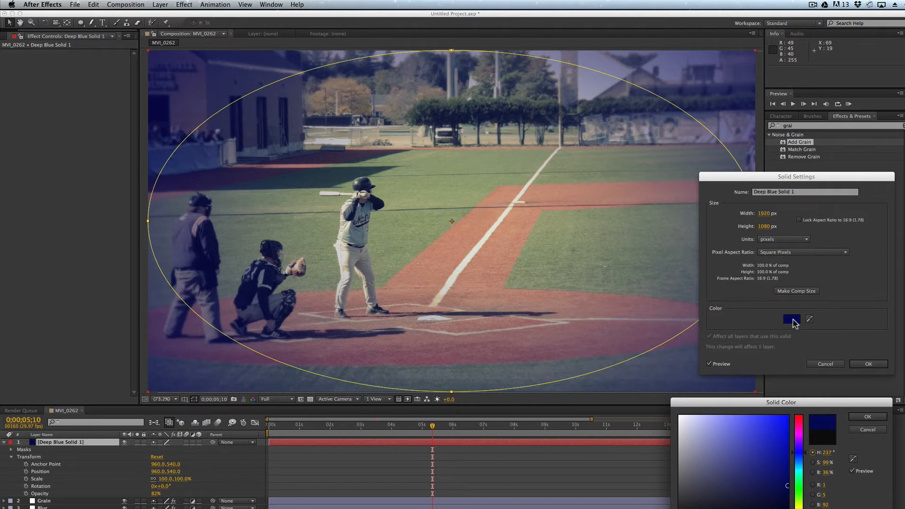
left_click(800, 423)
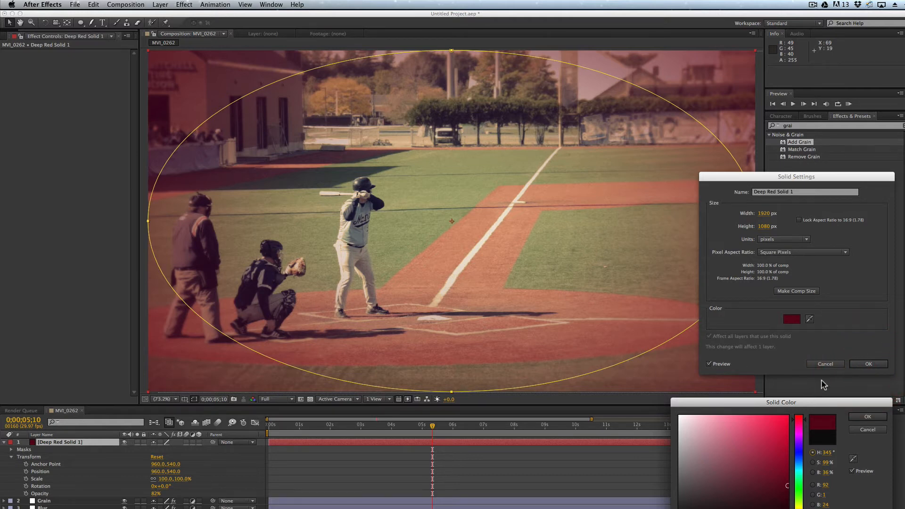
left_click(868, 417)
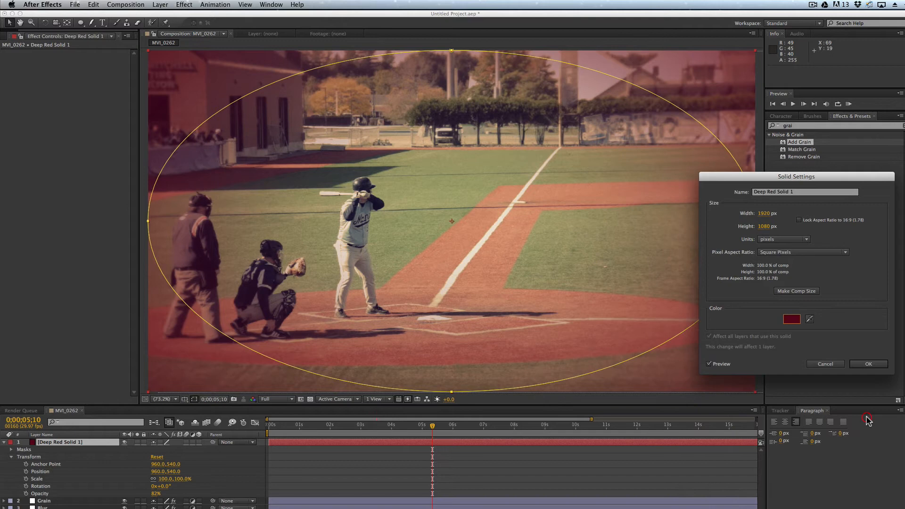
left_click(869, 364)
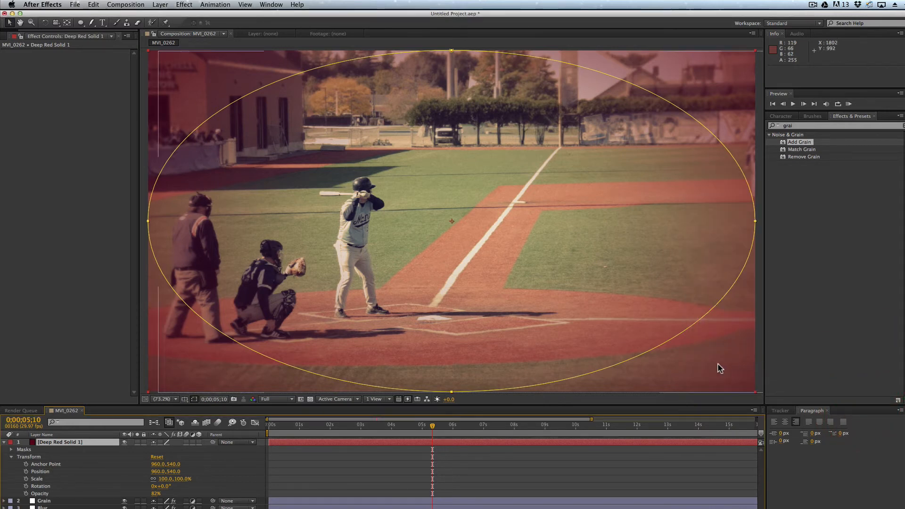
Step: Play a short preview of the footage with the red vignette, starting at 0;00;03;08
left_click(760, 366)
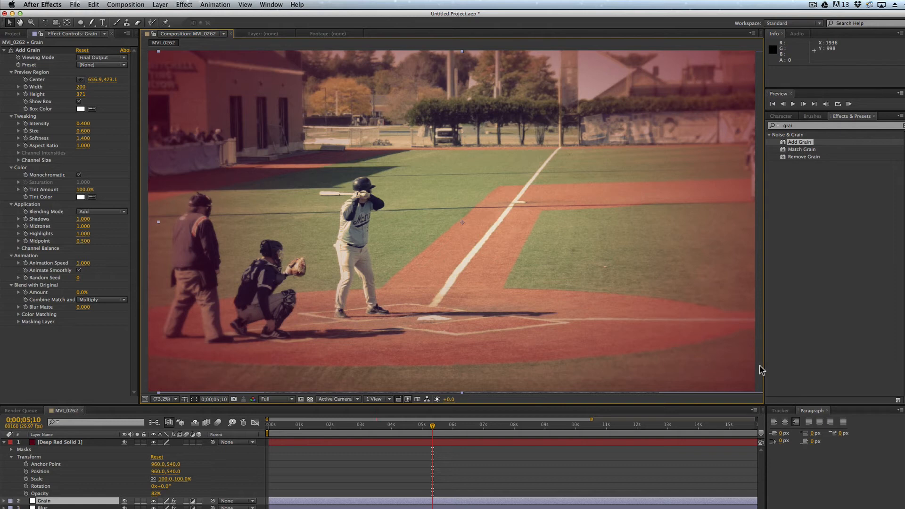
left_click(369, 424)
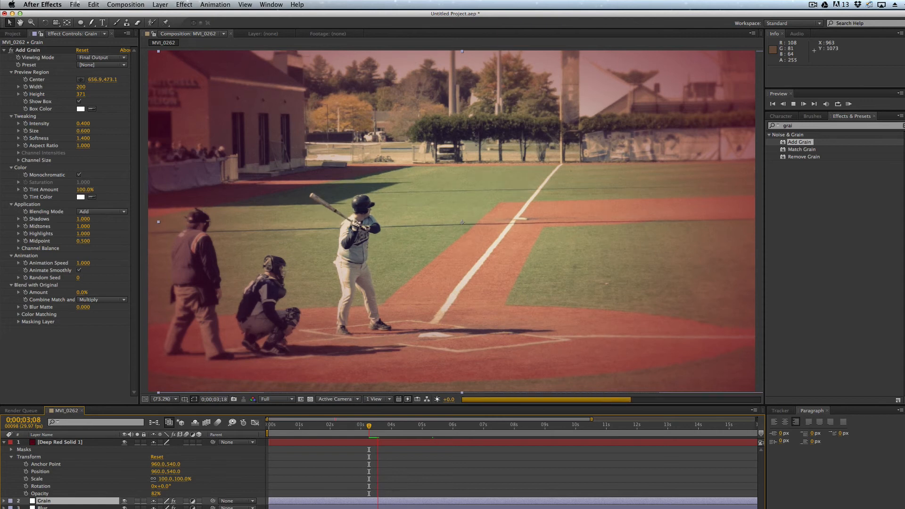
key("space")
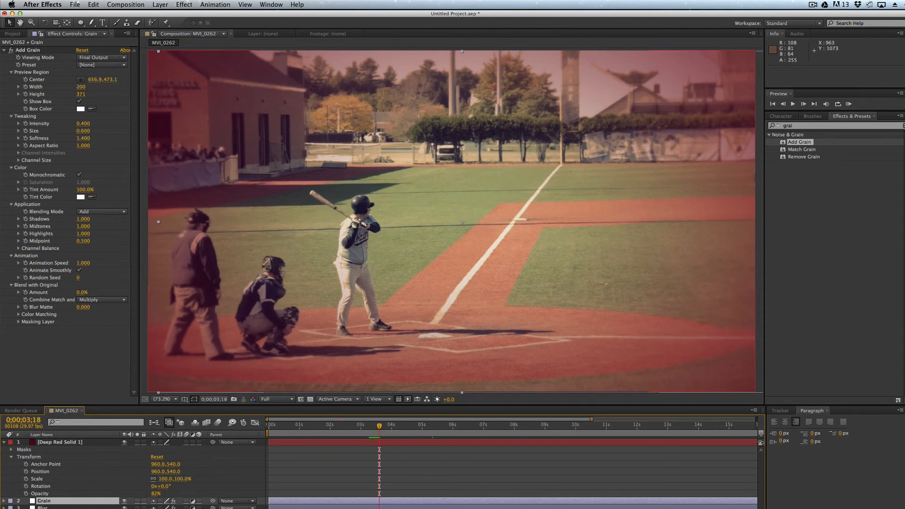
Step: Collapse the vignette layer and compare the original footage with the graded look by hiding and reshowing all layers above it
left_click(4, 442)
left_click_drag(125, 443, 127, 480)
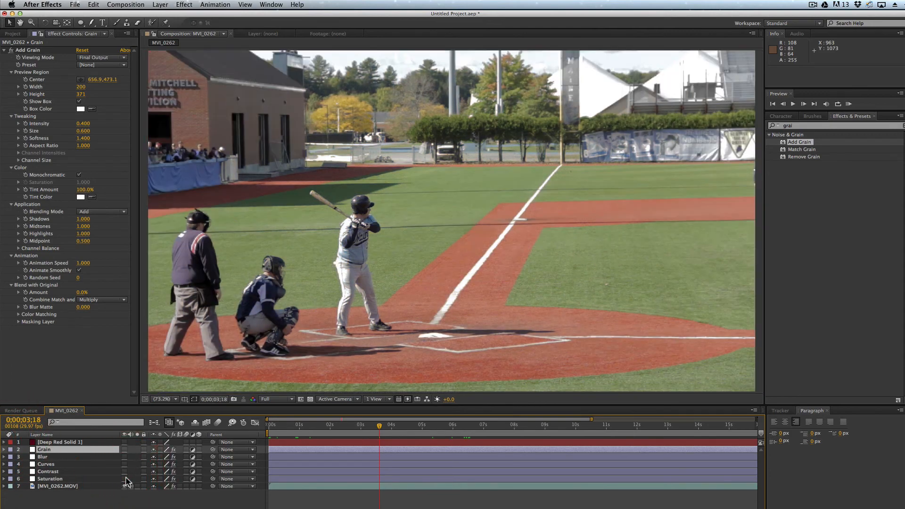
left_click_drag(126, 480, 129, 445)
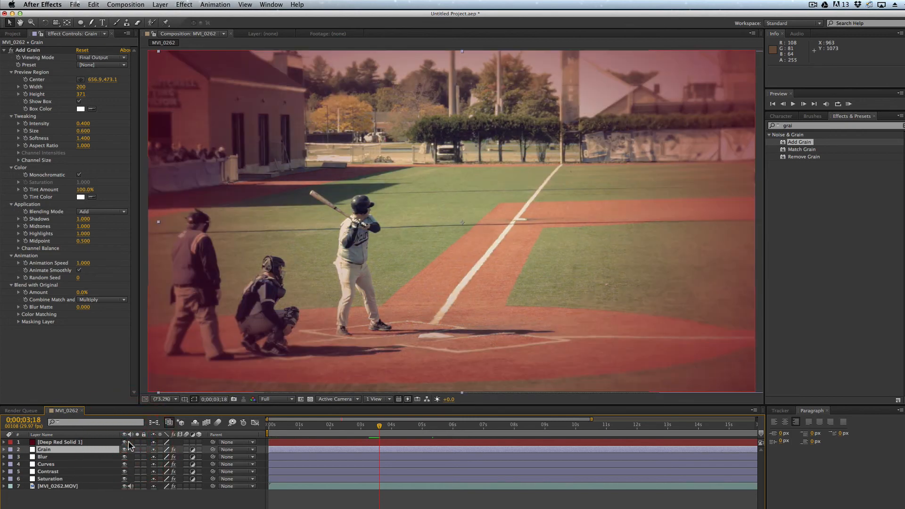